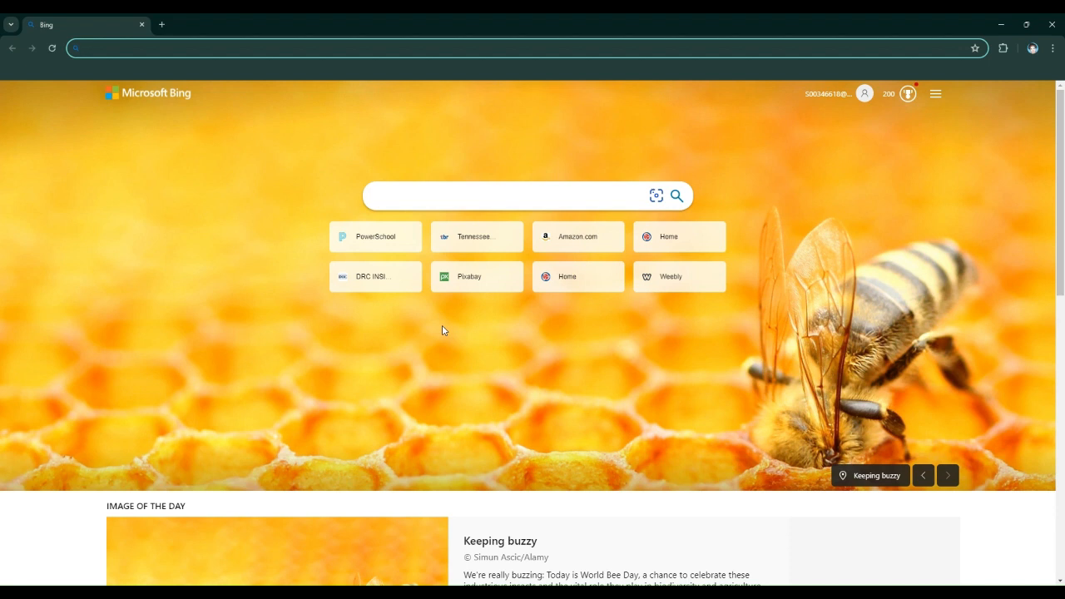
Go to schoology.com and log in to the Schoology app
{"action": "type", "text": "schoology."}
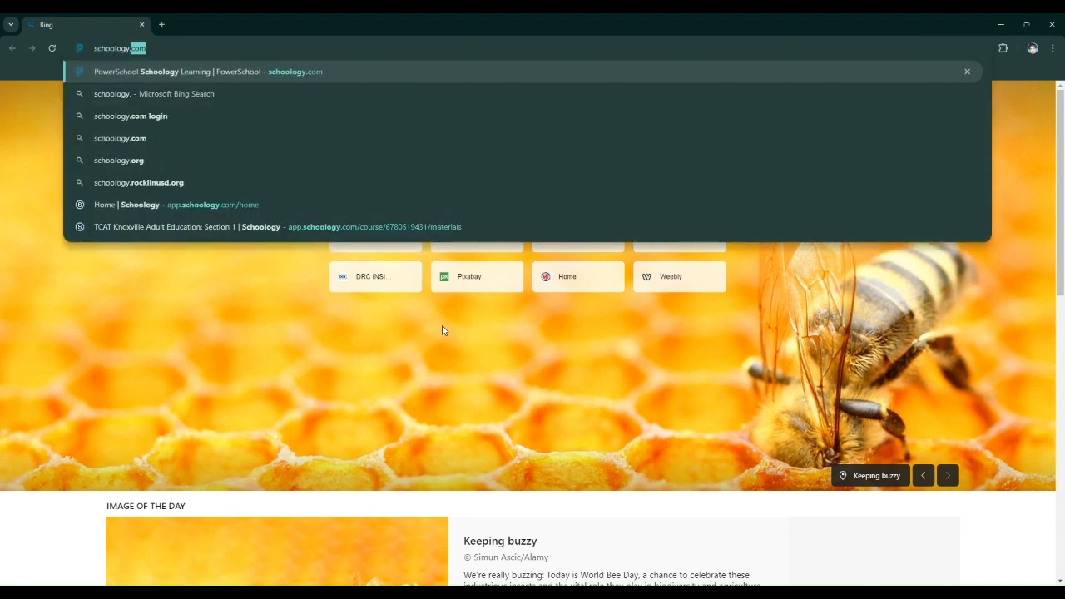
{"action": "type", "text": "com"}
{"action": "key", "text": "Return"}
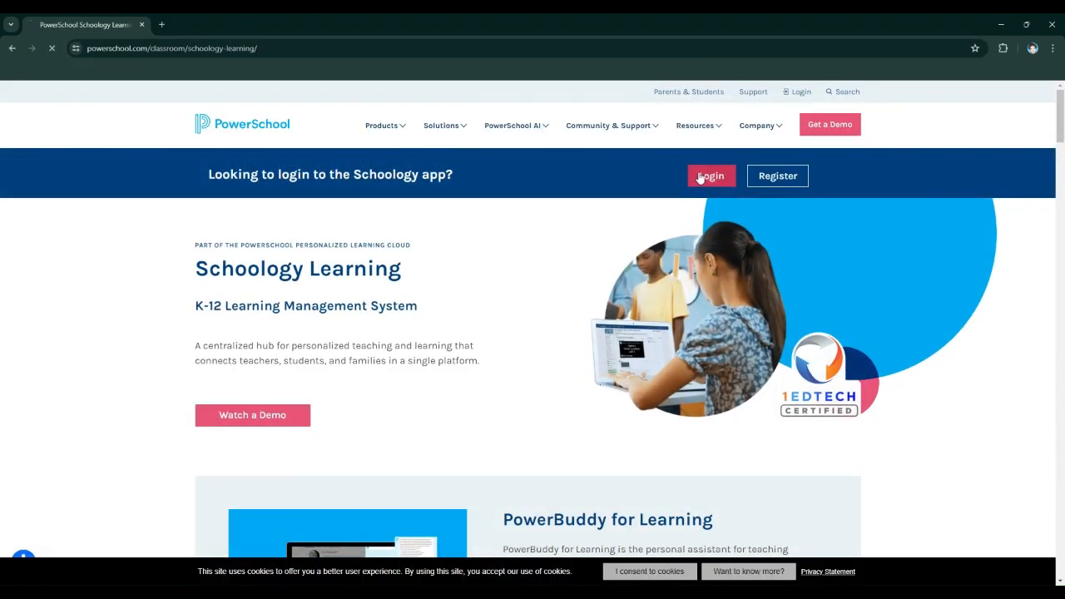
{"action": "left_click", "coordinate": [700, 177]}
{"action": "left_click", "coordinate": [474, 262]}
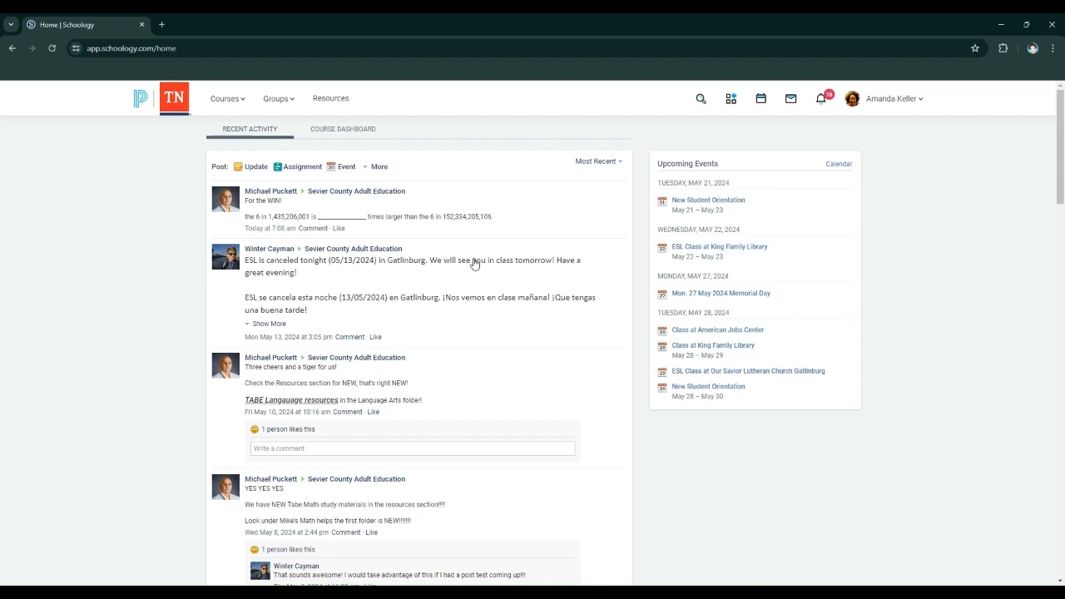
Open Course M, Section 1 from the list of courses
{"action": "left_click", "coordinate": [220, 97]}
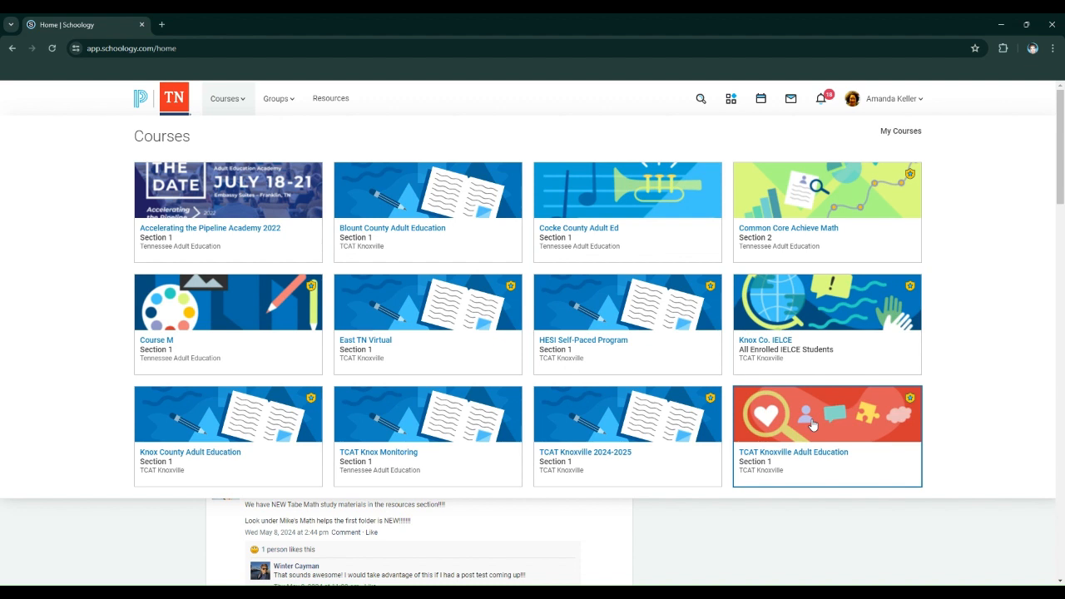
{"action": "left_click", "coordinate": [229, 321]}
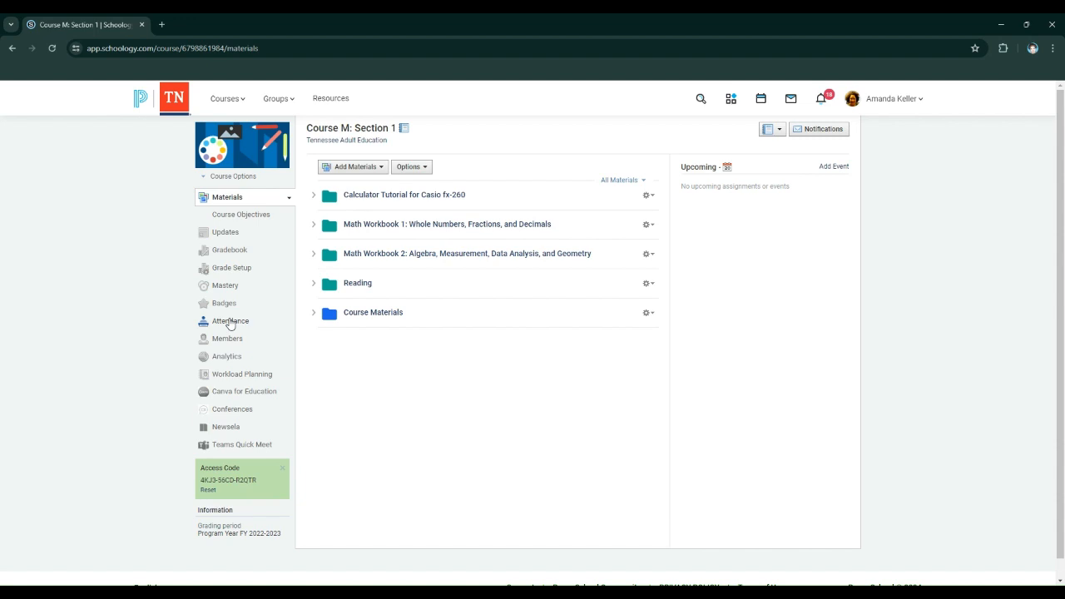
Enlarge the Course M page so its navigation links and material folders are easier to read
{"action": "scroll", "coordinate": [574, 470], "scroll_direction": "up", "scroll_amount": 5}
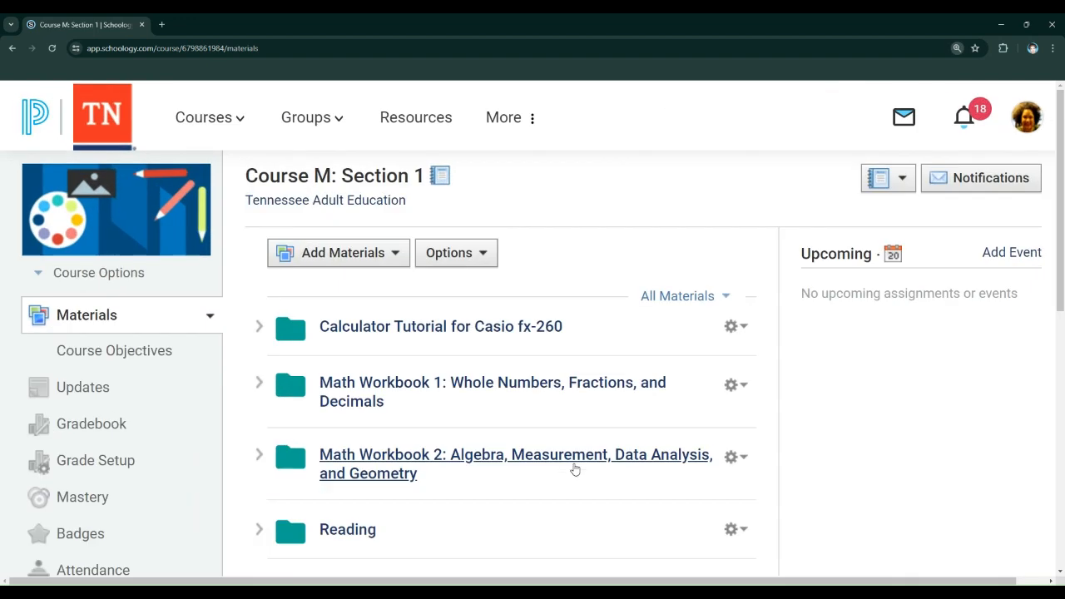
{"action": "scroll", "coordinate": [574, 470], "scroll_direction": "up", "scroll_amount": 5}
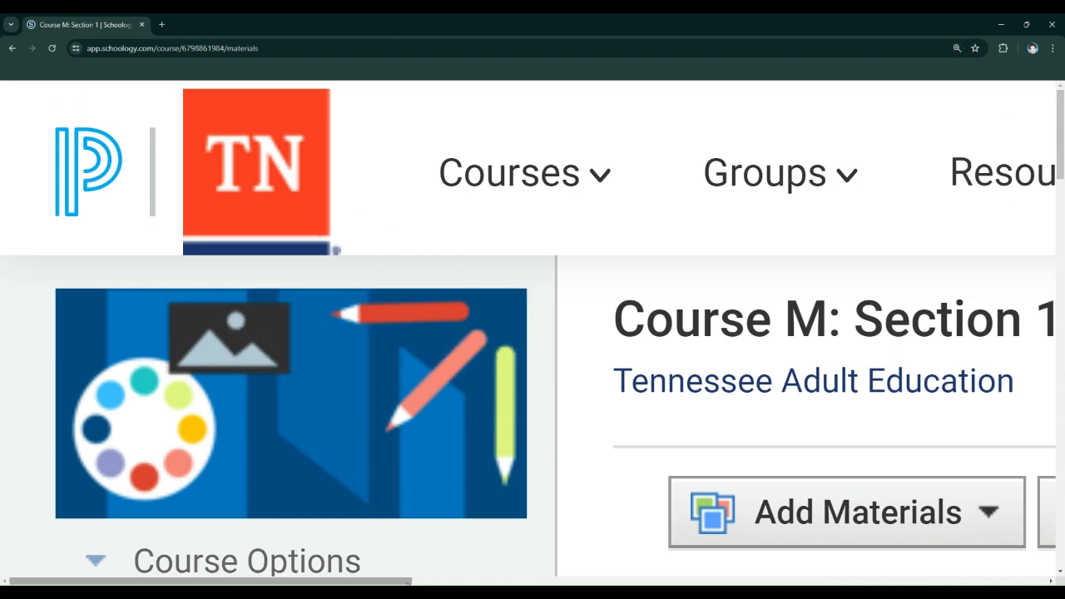
{"action": "left_click_drag", "start_coordinate": [408, 583], "coordinate": [481, 582]}
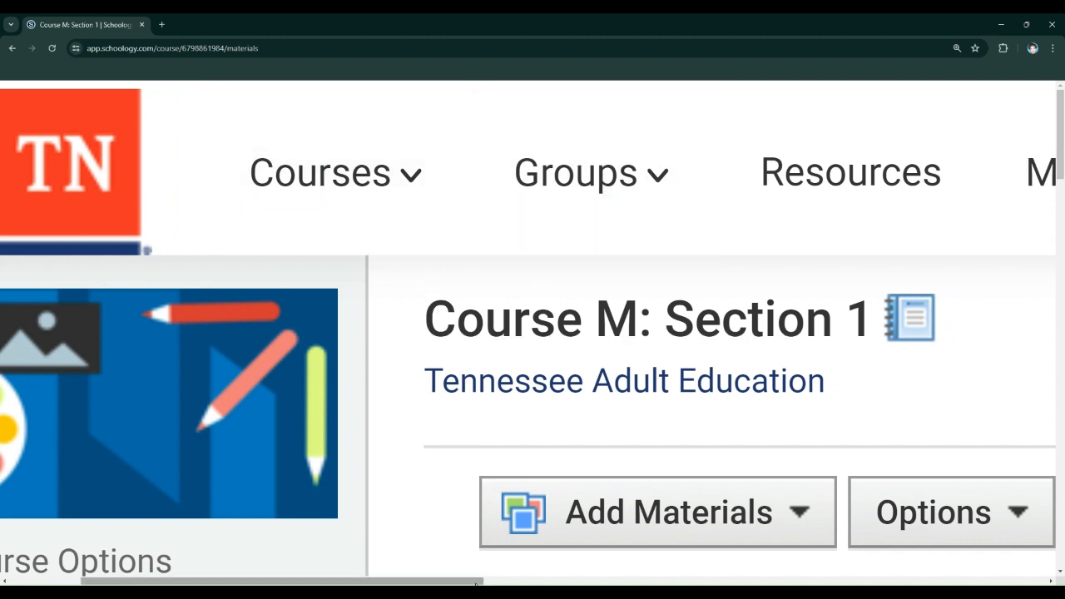
{"action": "left_click_drag", "start_coordinate": [479, 581], "coordinate": [667, 582]}
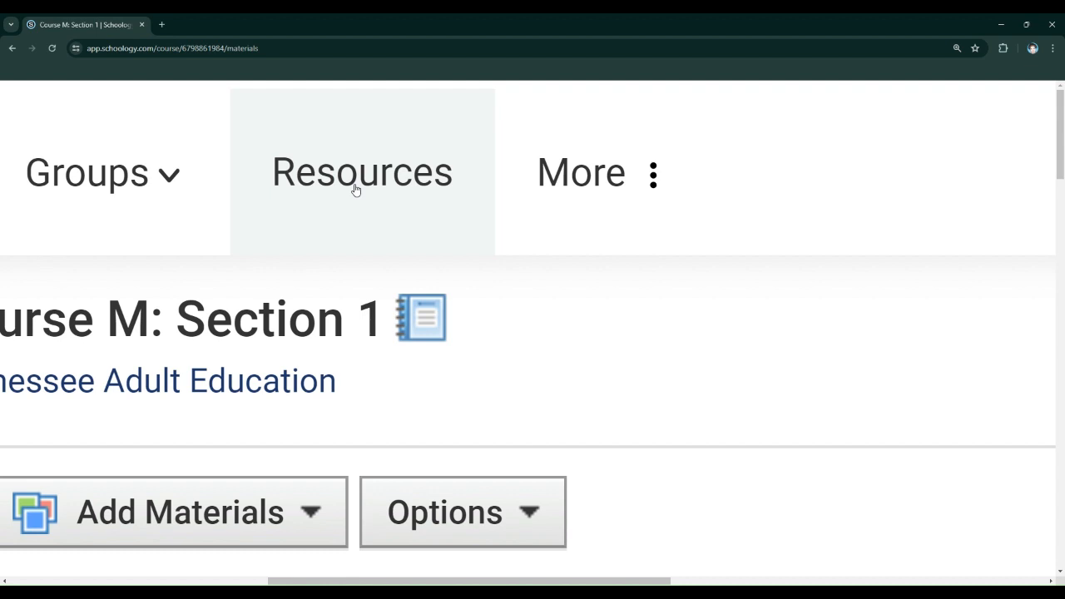
{"action": "key", "text": "ctrl+minus"}
{"action": "key", "text": "ctrl+minus"}
{"action": "key", "text": "ctrl+minus"}
{"action": "key", "text": "ctrl+minus"}
{"action": "key", "text": "ctrl+minus"}
{"action": "key", "text": "ctrl+minus"}
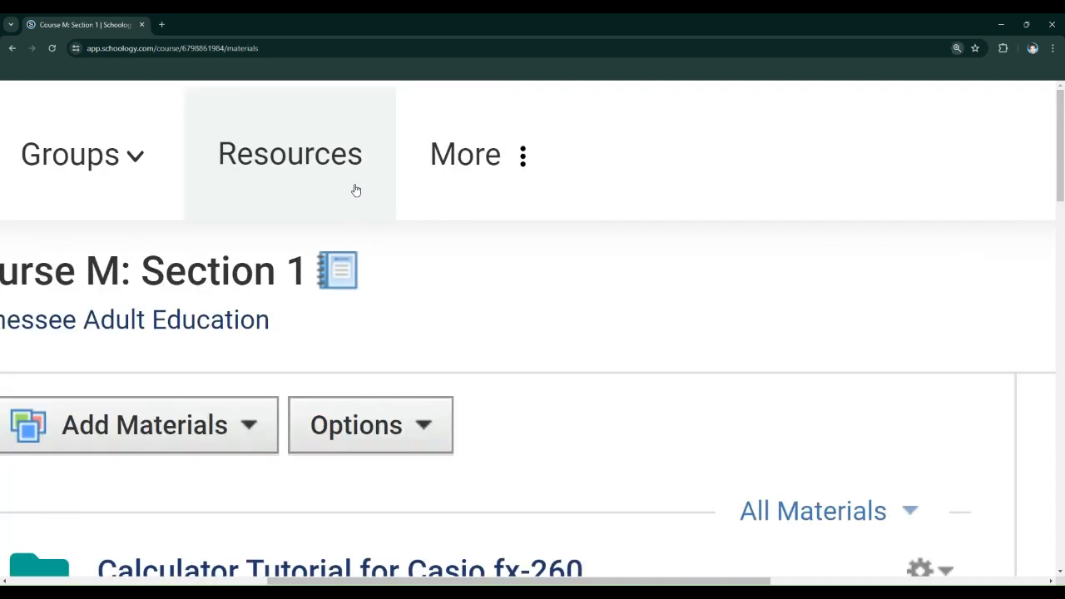
{"action": "key", "text": "ctrl+minus"}
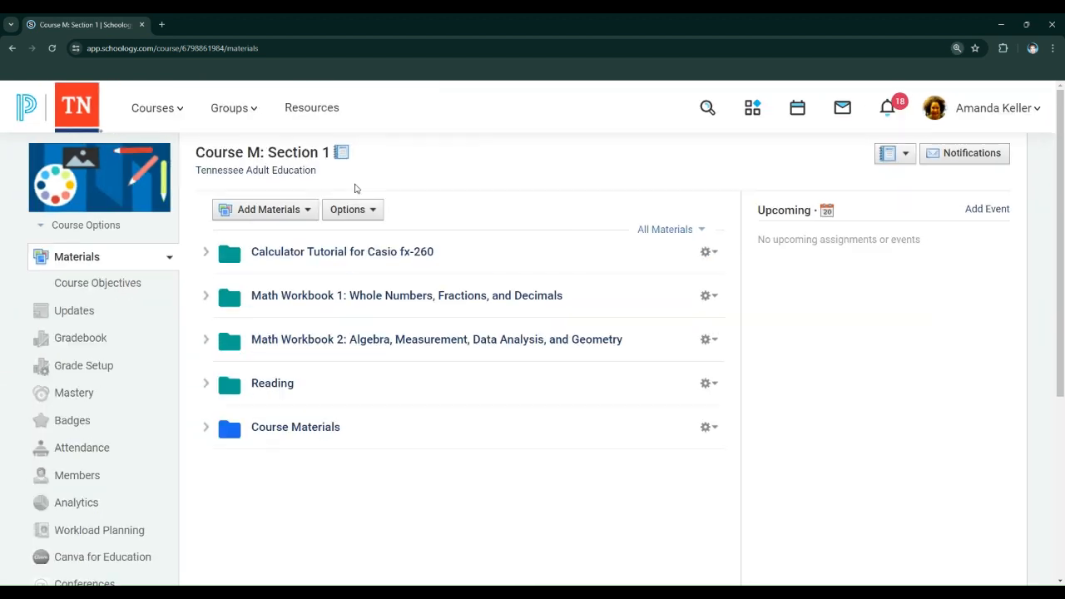
View the personal resources home and look through the list of available courses
{"action": "left_click", "coordinate": [320, 102]}
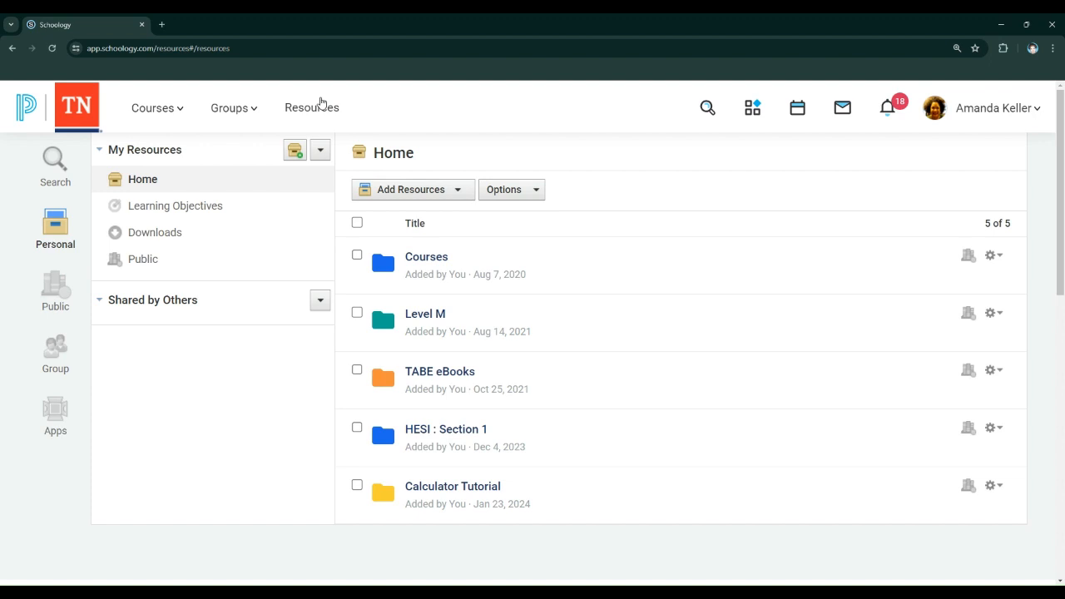
{"action": "left_click", "coordinate": [169, 109]}
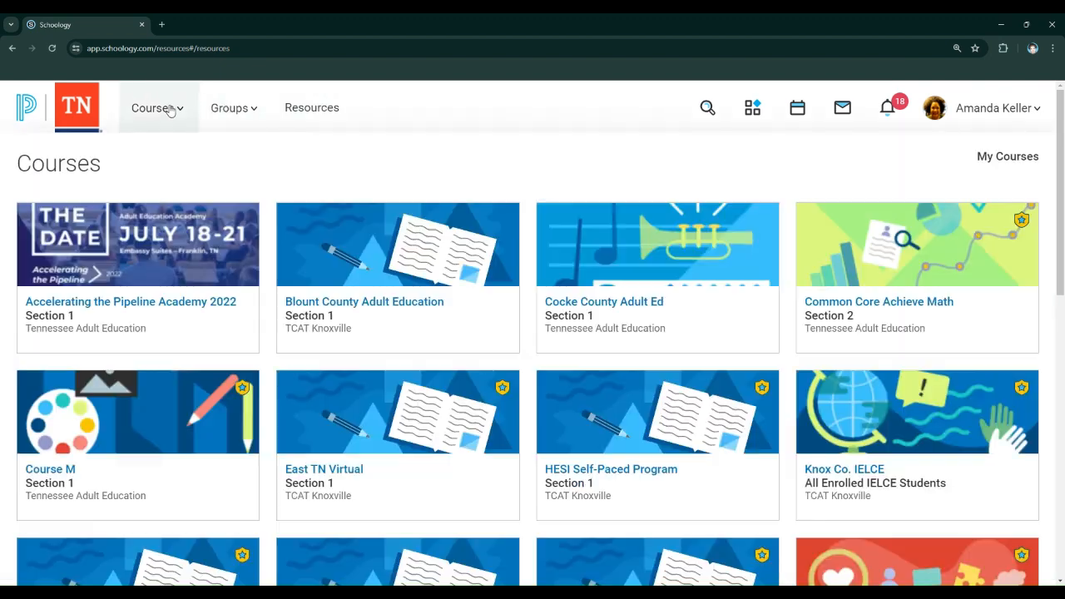
{"action": "scroll", "coordinate": [441, 198], "scroll_direction": "down", "scroll_amount": 1}
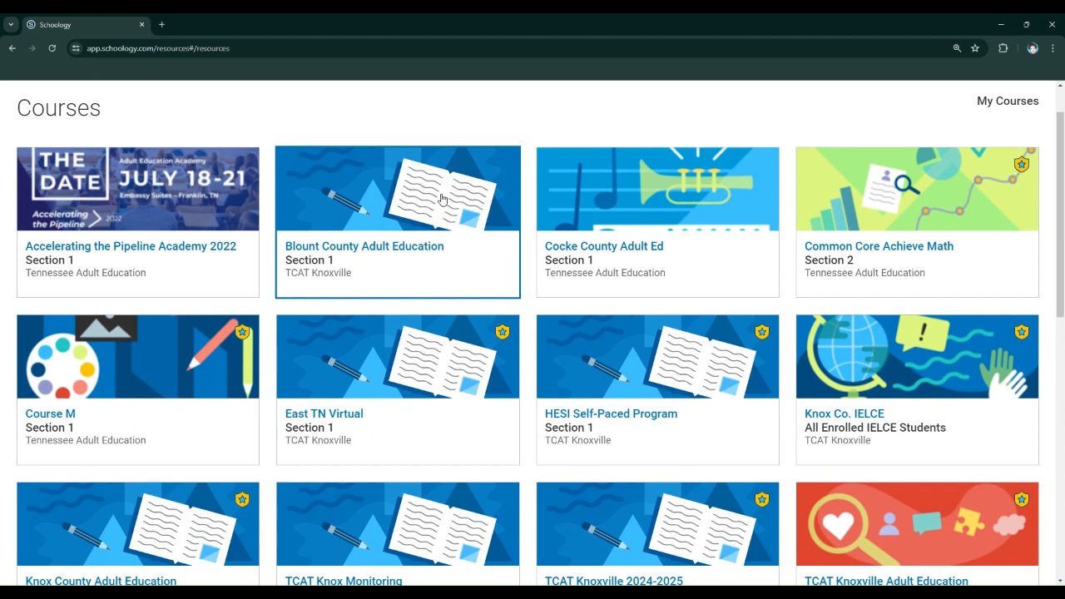
{"action": "scroll", "coordinate": [442, 198], "scroll_direction": "up", "scroll_amount": 1}
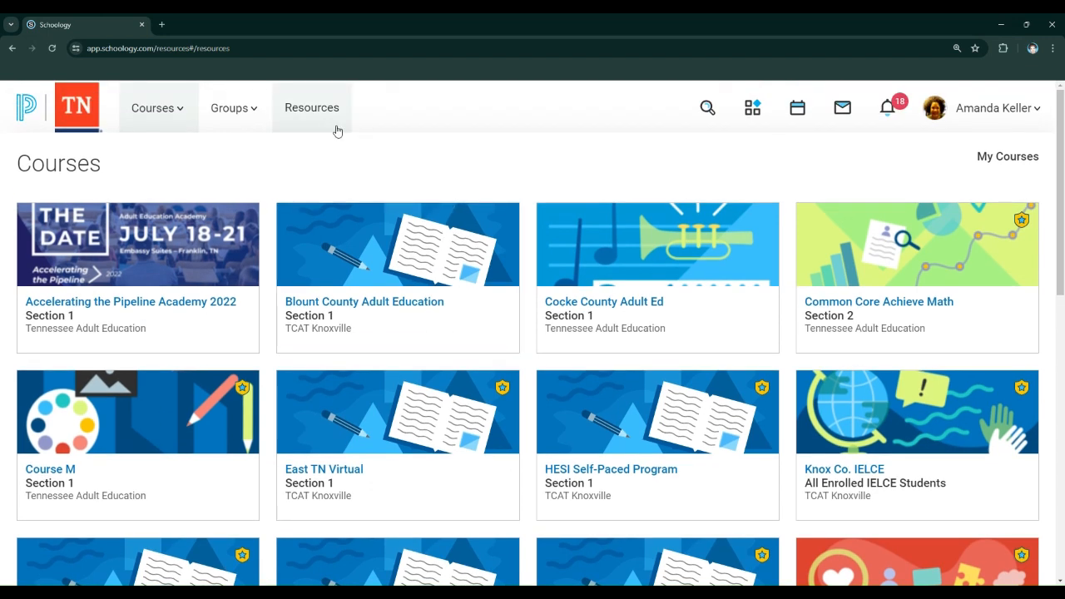
Return to the personal resources and examine the choices for adding resources and arranging the Home collection
{"action": "left_click", "coordinate": [312, 107]}
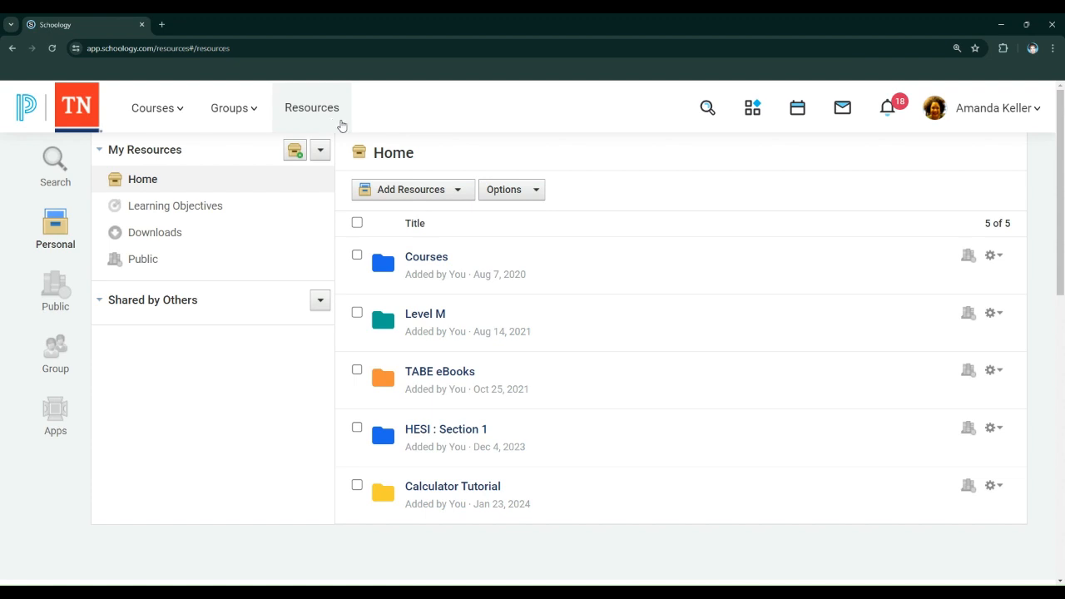
{"action": "left_click", "coordinate": [450, 193]}
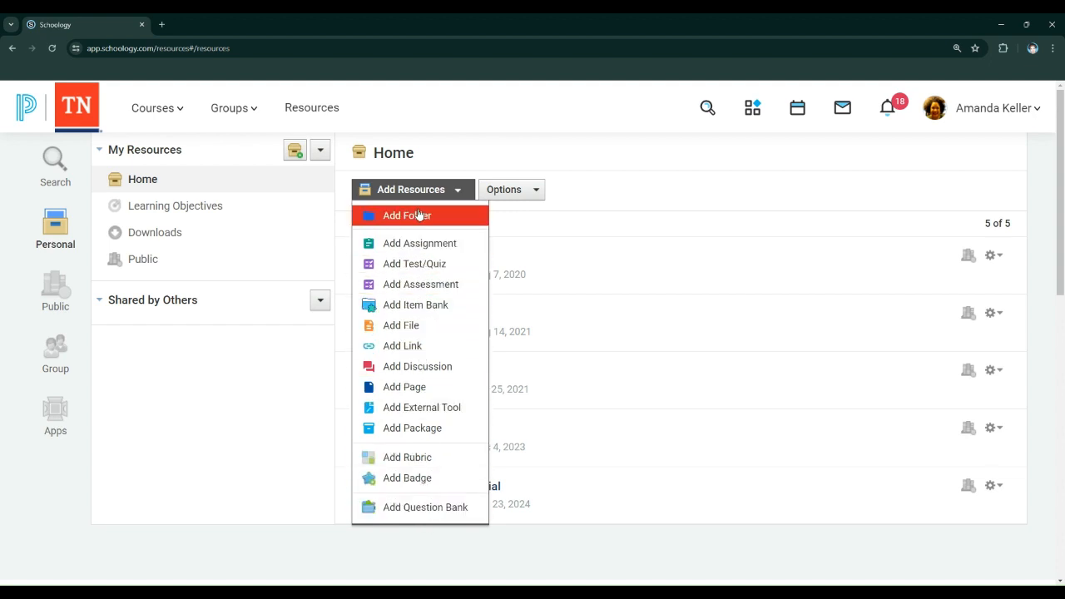
{"action": "left_click", "coordinate": [536, 193]}
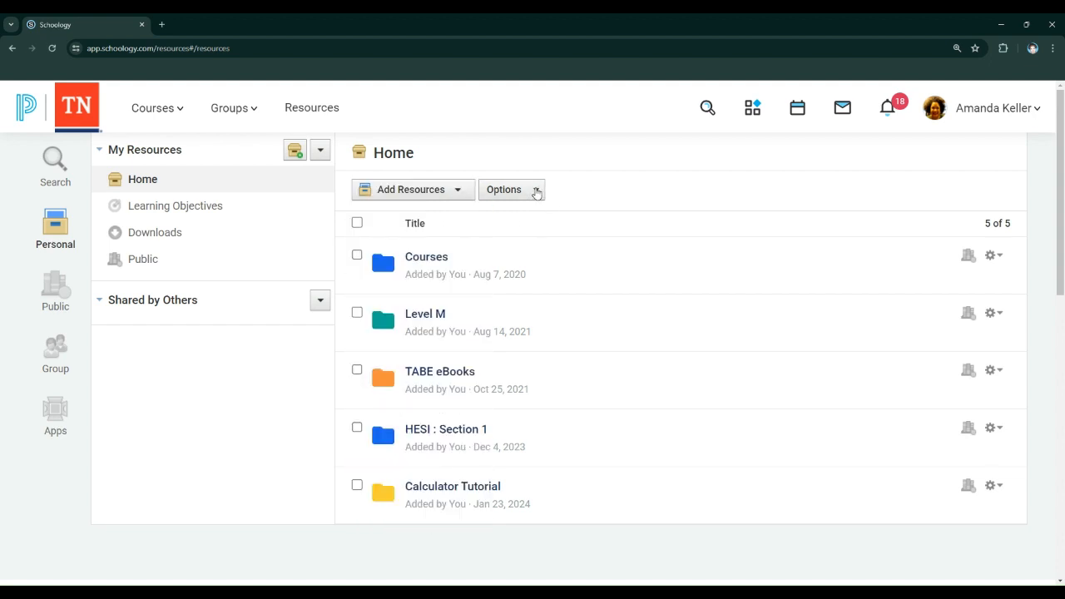
{"action": "left_click", "coordinate": [536, 193]}
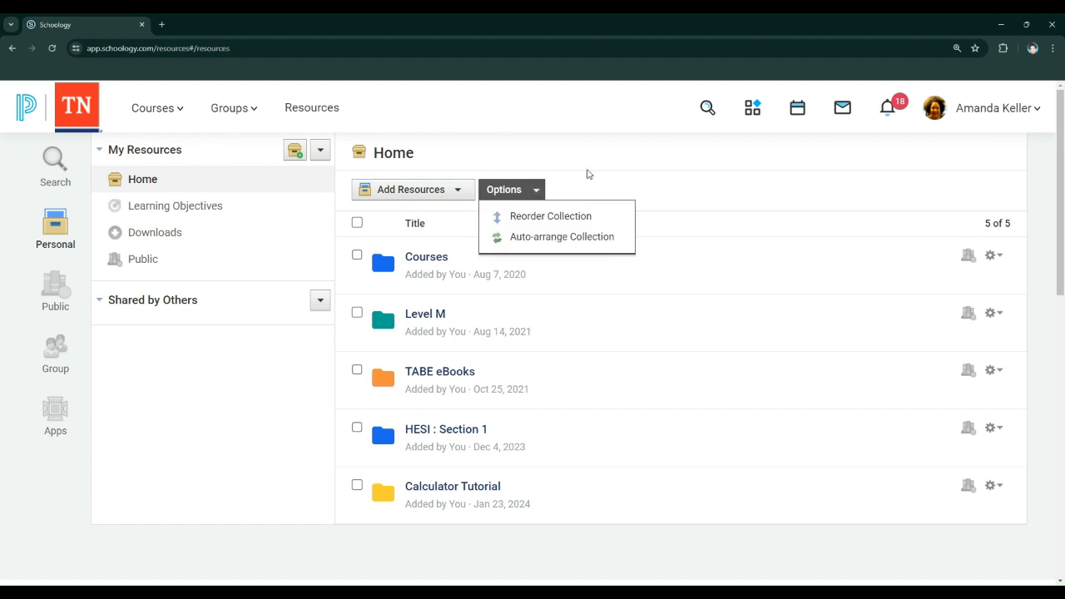
{"action": "left_click", "coordinate": [587, 172]}
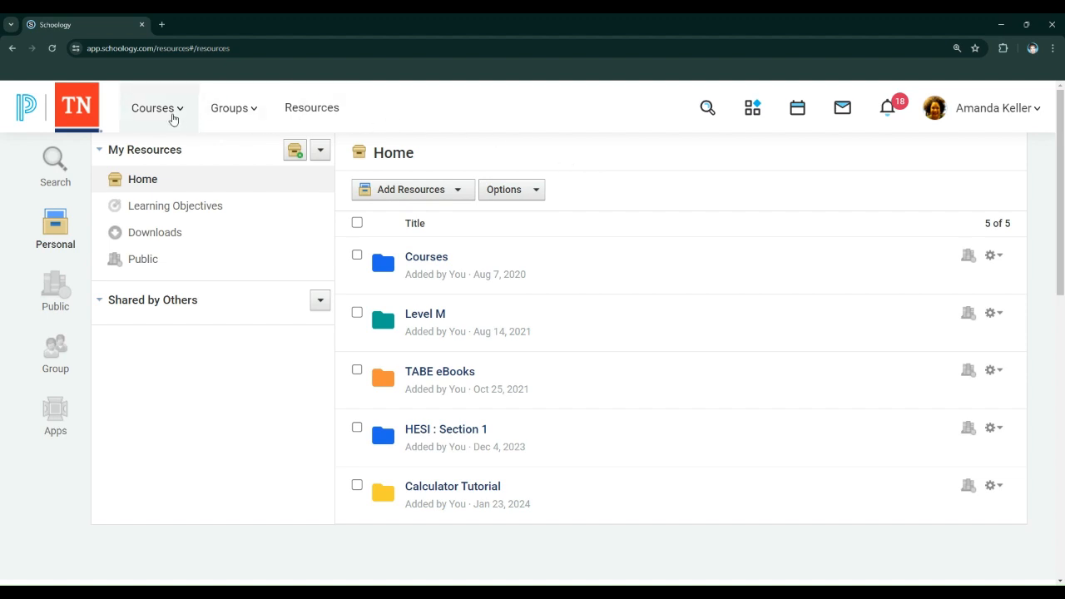
Go back to the materials of Course M, Section 1 through the course list
{"action": "left_click", "coordinate": [172, 118]}
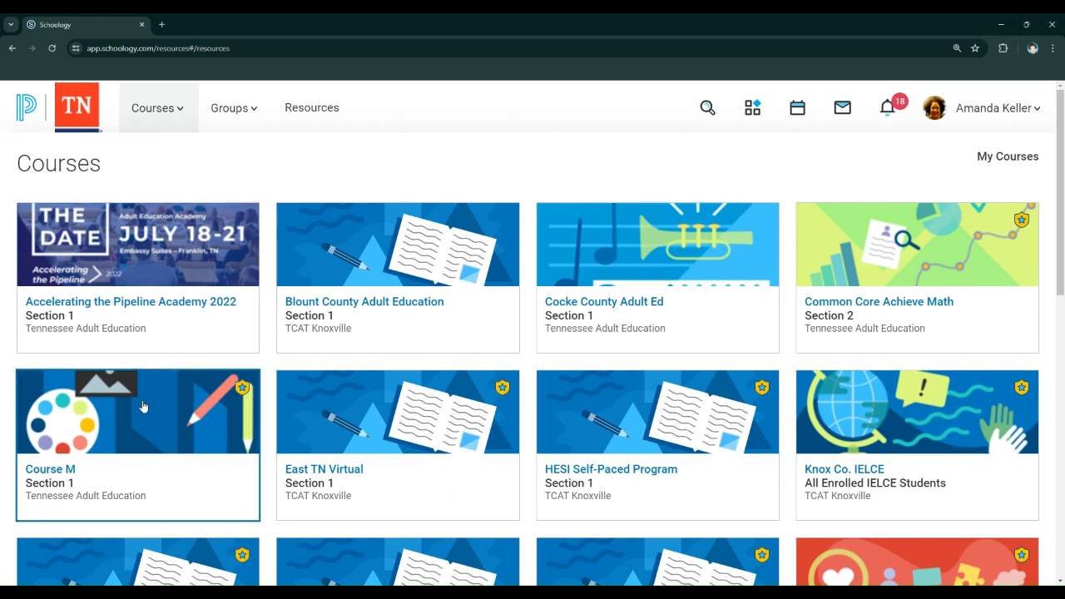
{"action": "left_click", "coordinate": [140, 408]}
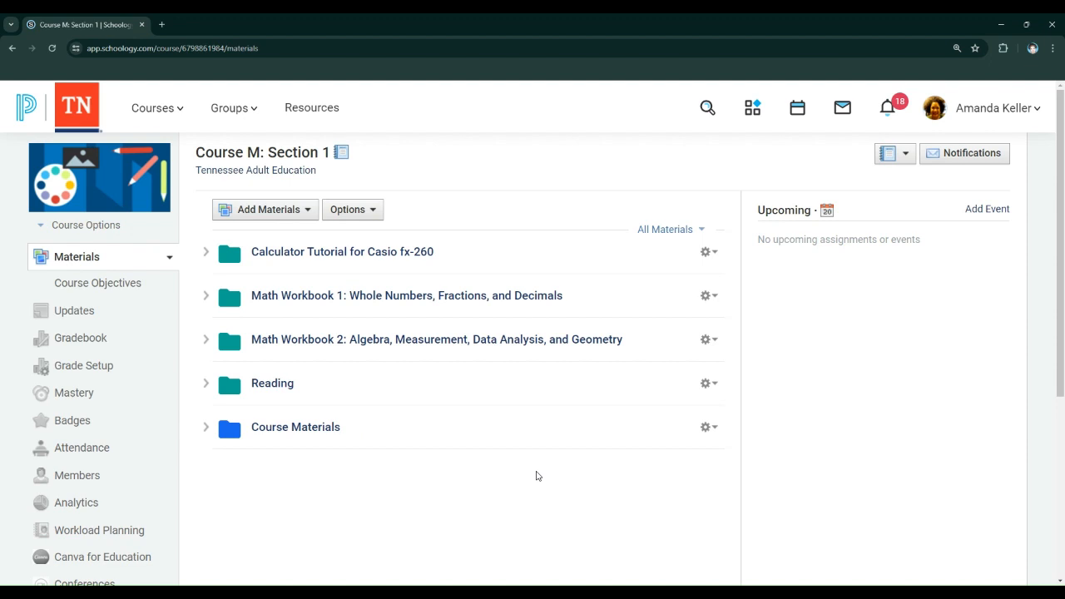
{"action": "left_click", "coordinate": [163, 120]}
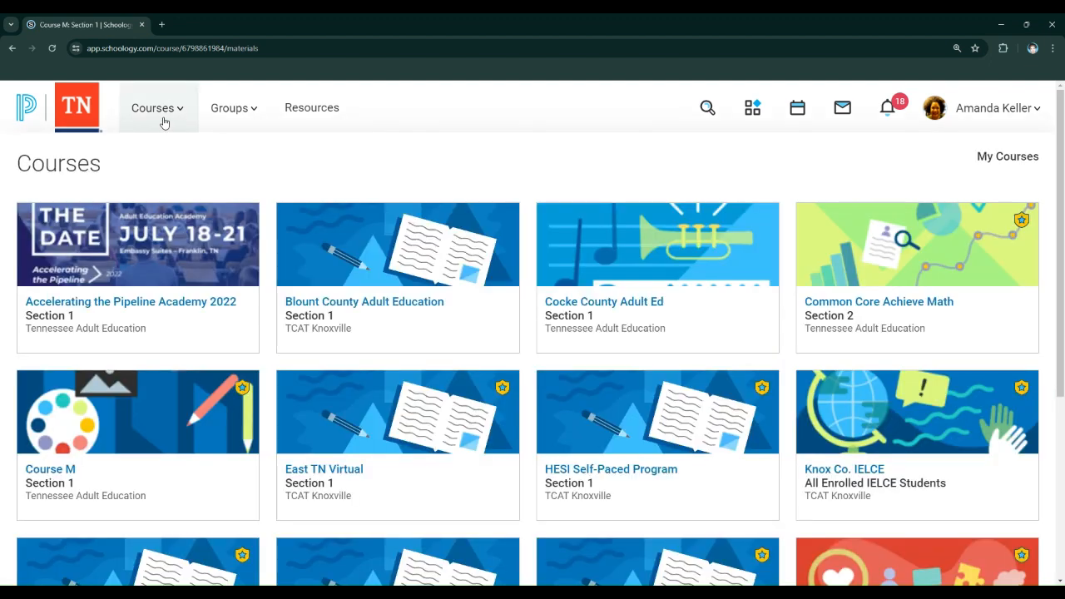
{"action": "left_click", "coordinate": [196, 463]}
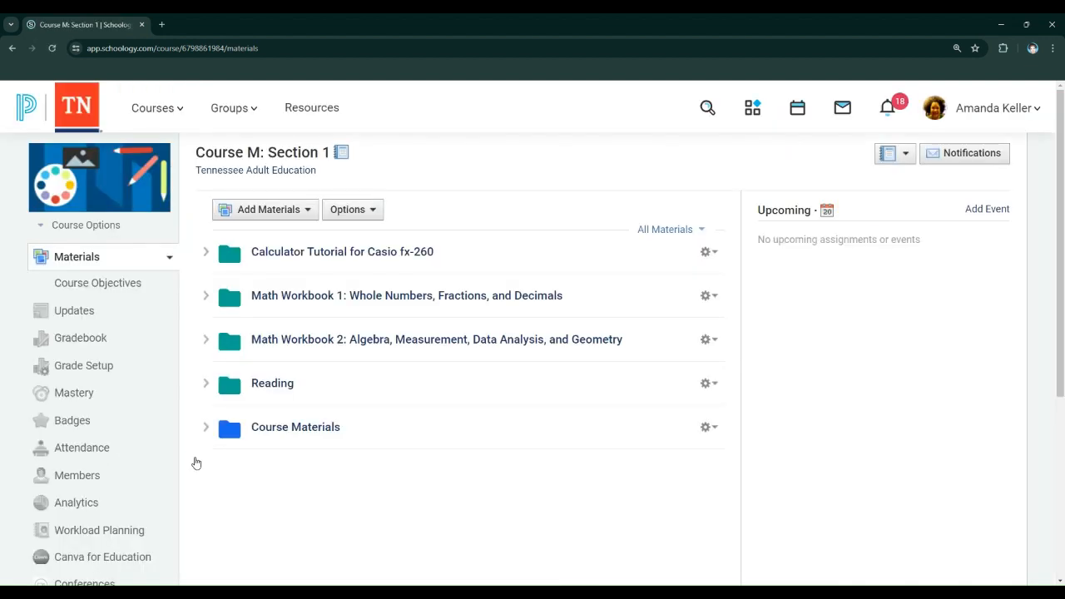
Save a copy of the Calculator Tutorial for Casio fx-260 folder to the Home resource collection, with no parent folder
{"action": "left_click", "coordinate": [713, 257]}
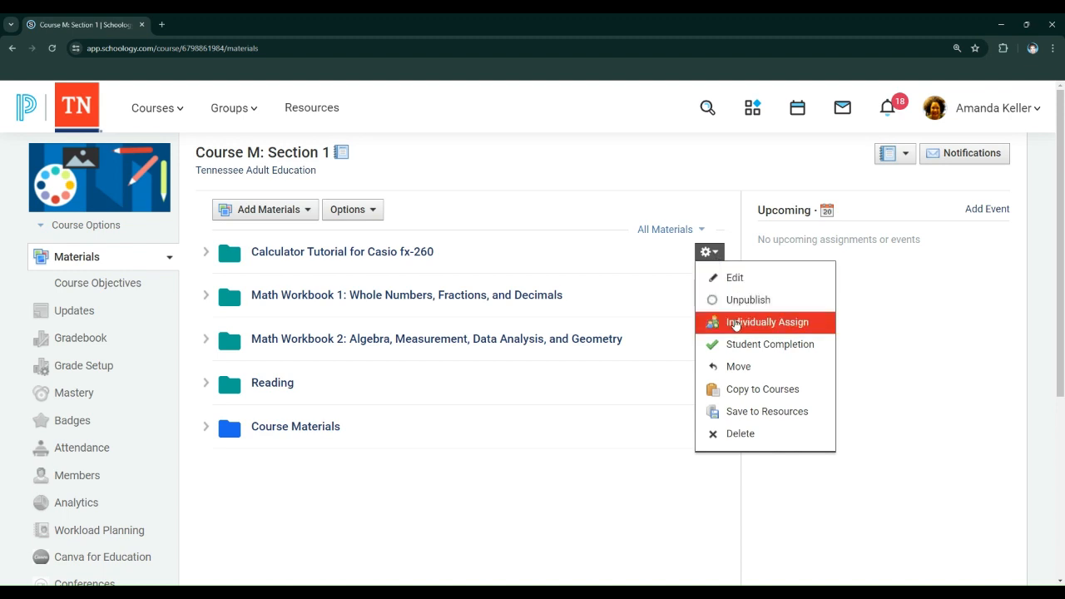
{"action": "left_click", "coordinate": [743, 418]}
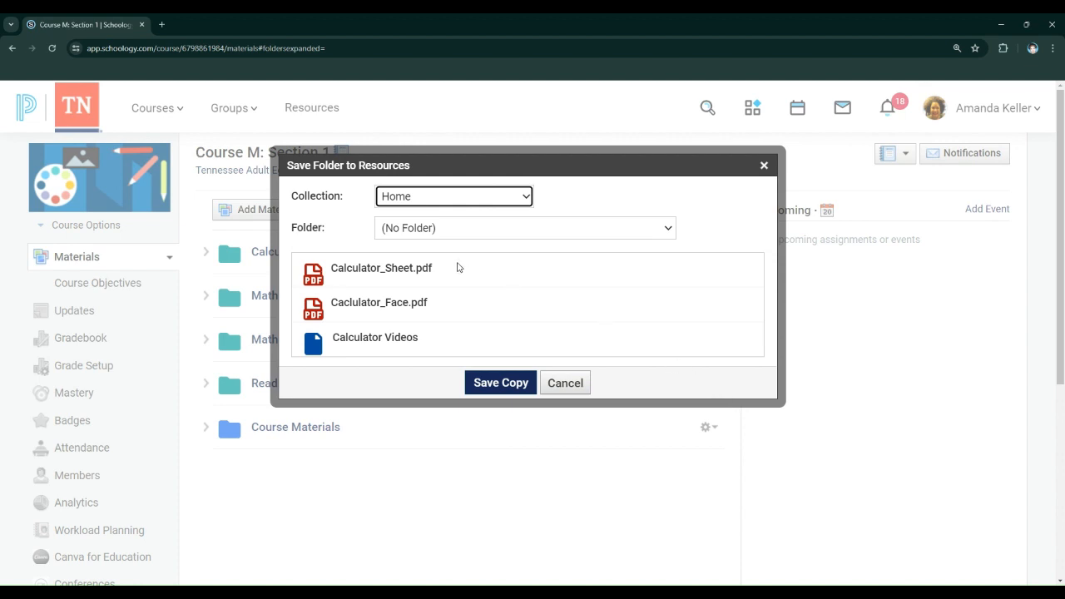
{"action": "scroll", "coordinate": [457, 266], "scroll_direction": "down", "scroll_amount": 1}
{"action": "scroll", "coordinate": [457, 266], "scroll_direction": "up", "scroll_amount": 1}
{"action": "left_click", "coordinate": [490, 388]}
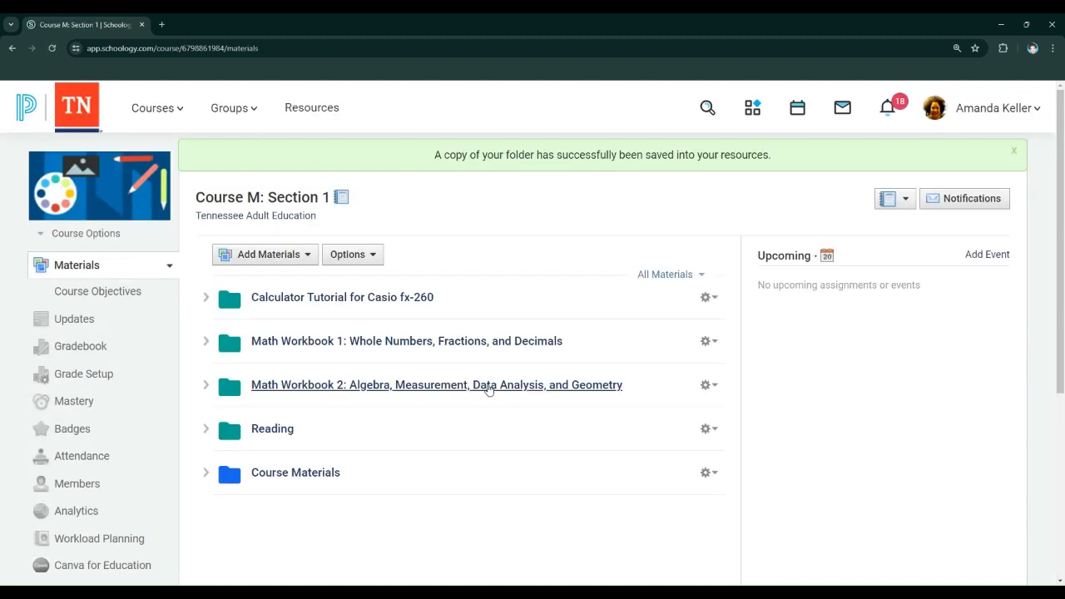
Check the personal resources for the Calculator Tutorial for Casio fx-260 folder and the date it was added
{"action": "left_click", "coordinate": [309, 108]}
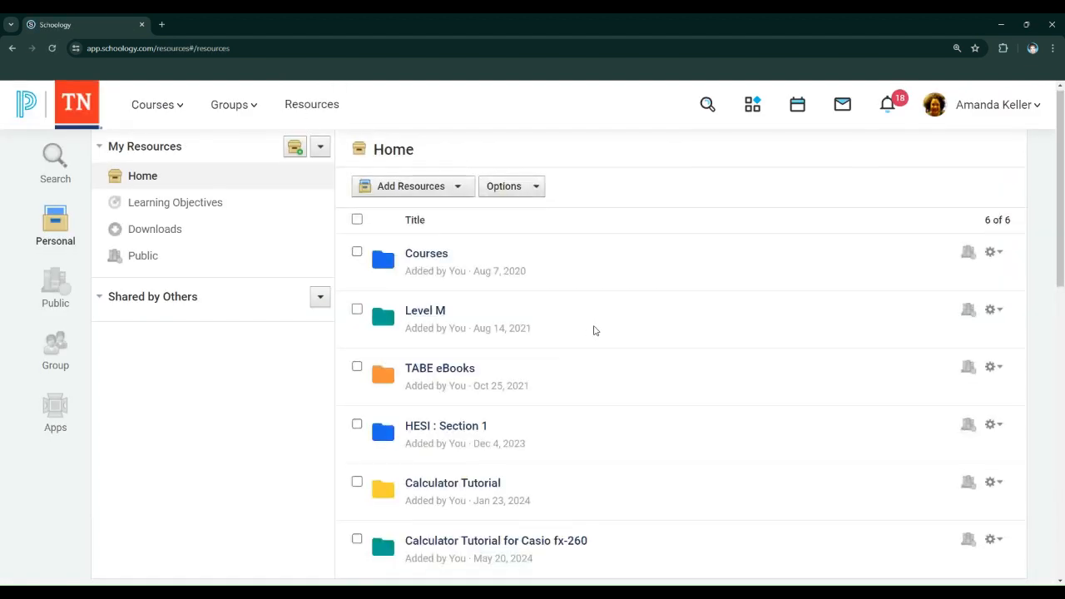
{"action": "scroll", "coordinate": [595, 330], "scroll_direction": "down", "scroll_amount": 2}
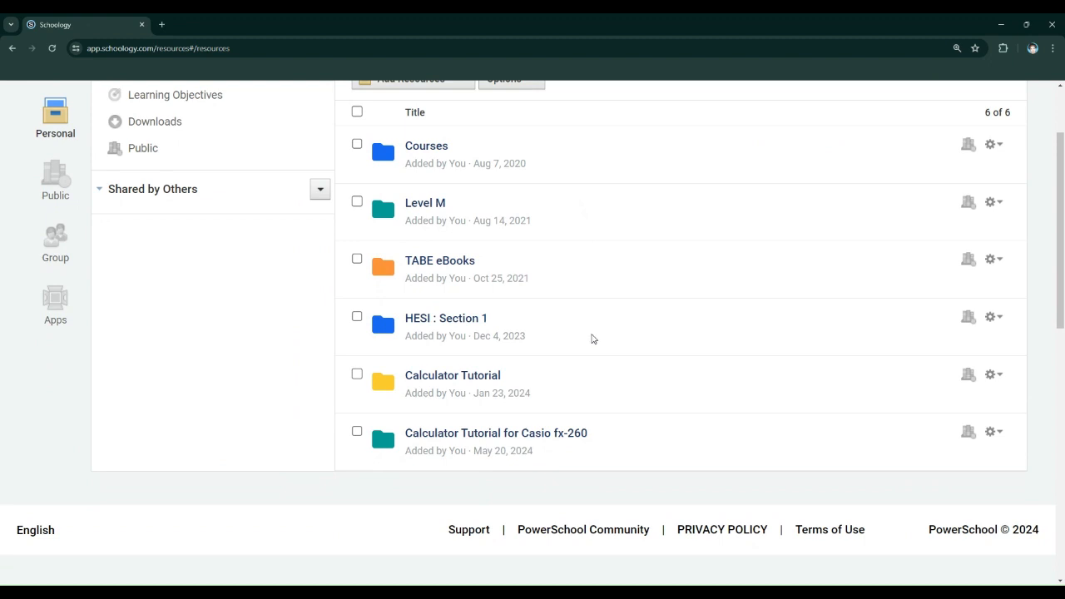
{"action": "left_click_drag", "start_coordinate": [471, 451], "coordinate": [542, 453]}
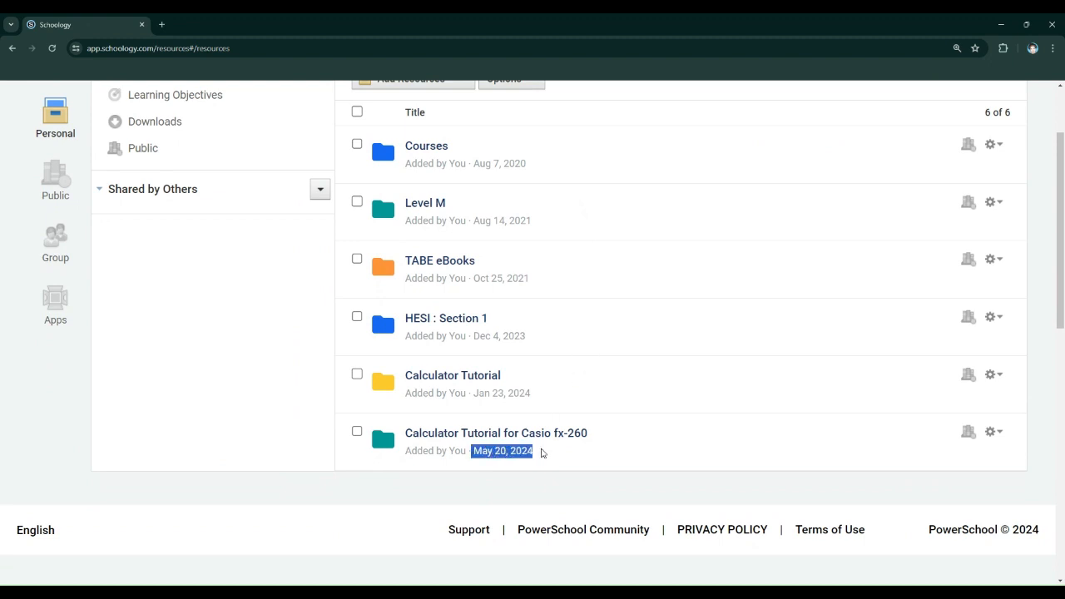
{"action": "scroll", "coordinate": [541, 453], "scroll_direction": "up", "scroll_amount": 2}
Save a copy of Course M's Reading folder to the Home resource collection, with no parent folder
{"action": "left_click", "coordinate": [163, 118]}
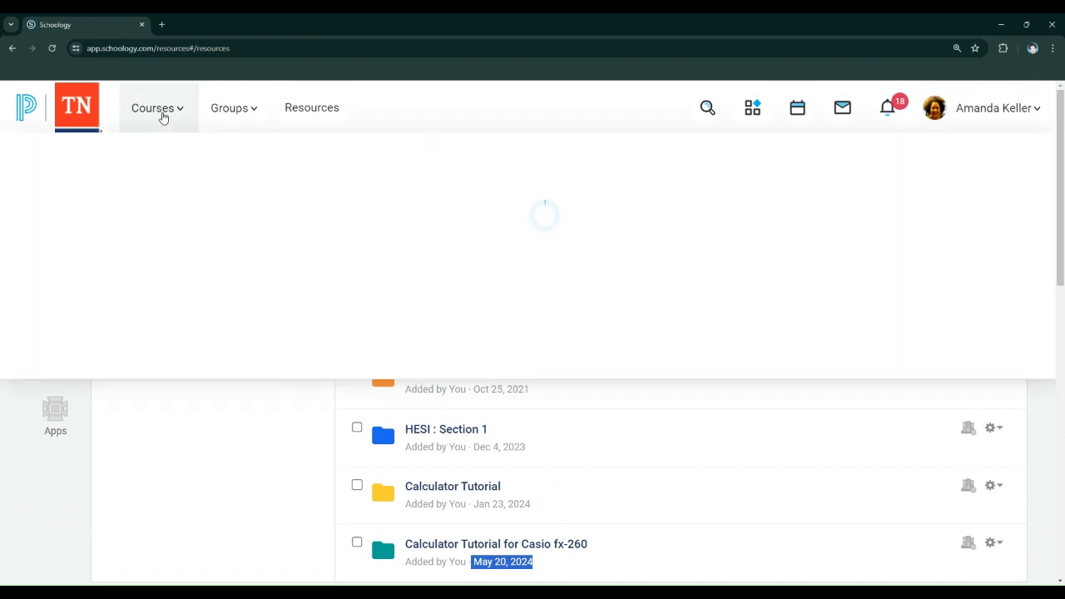
{"action": "left_click", "coordinate": [183, 386]}
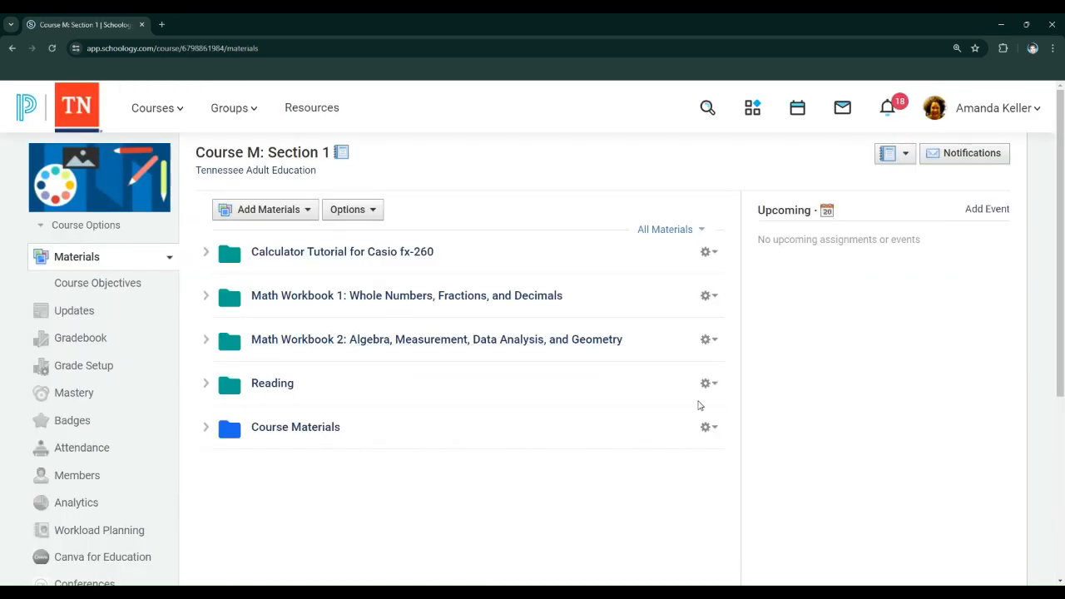
{"action": "left_click", "coordinate": [709, 384]}
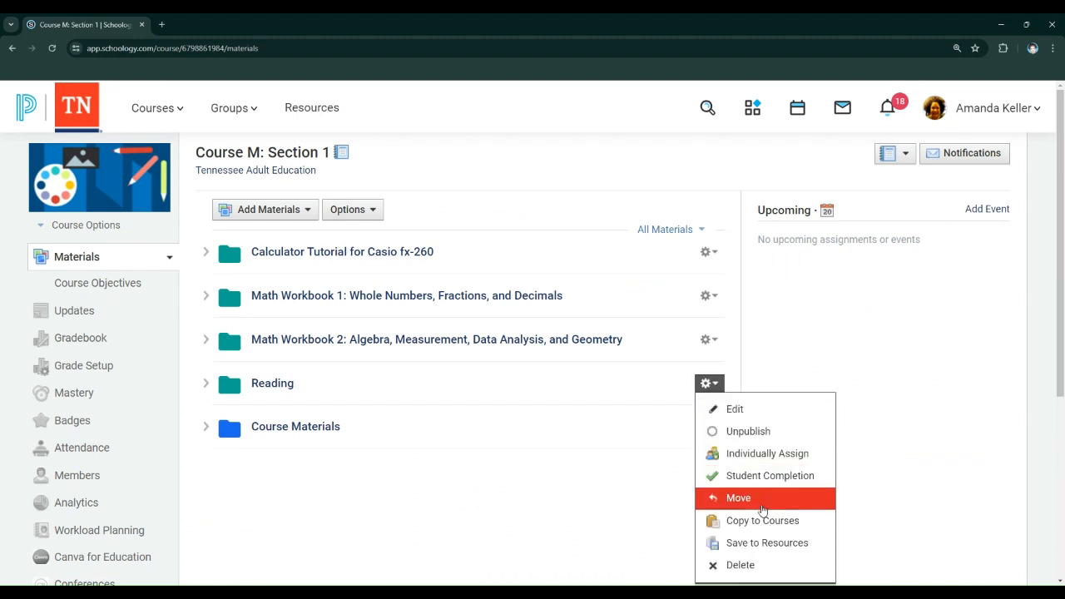
{"action": "left_click", "coordinate": [765, 542]}
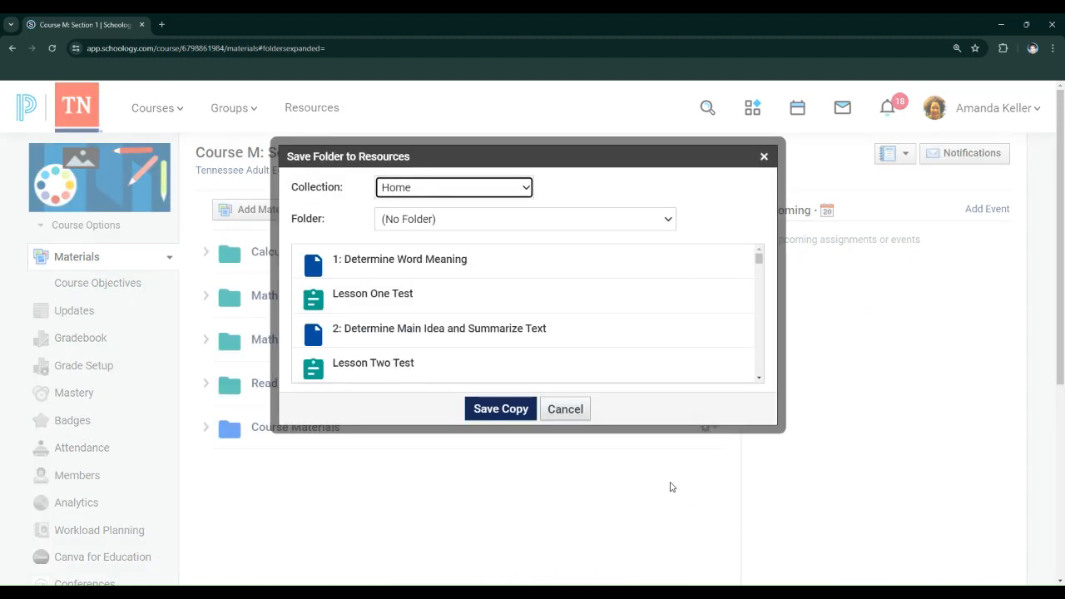
{"action": "left_click", "coordinate": [503, 410]}
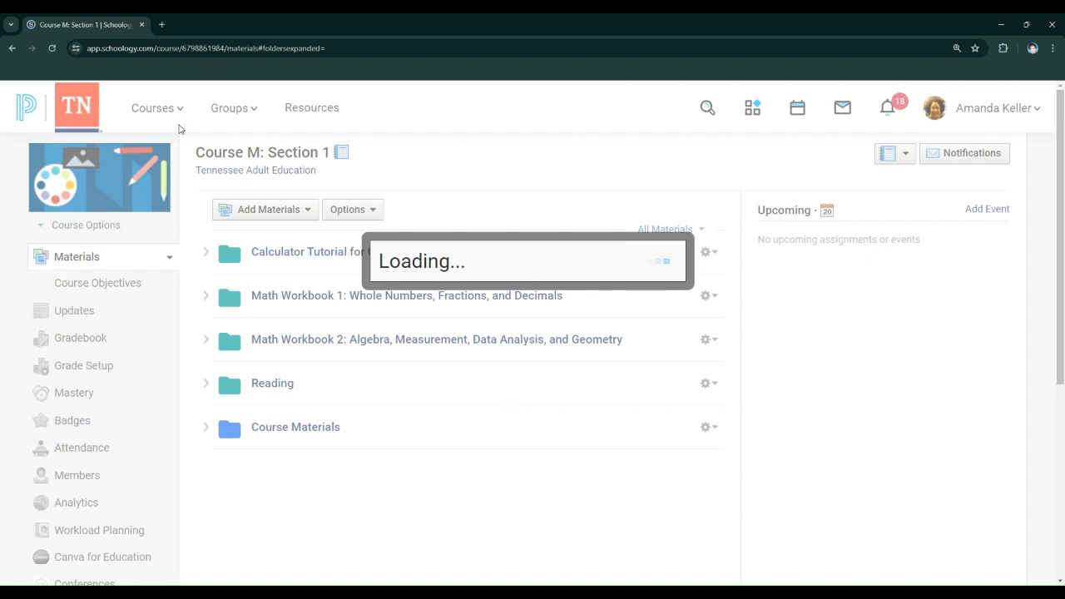
Reload the Course M materials and save another copy of the Reading folder to the Home resource collection, with no parent folder
{"action": "left_click", "coordinate": [54, 48]}
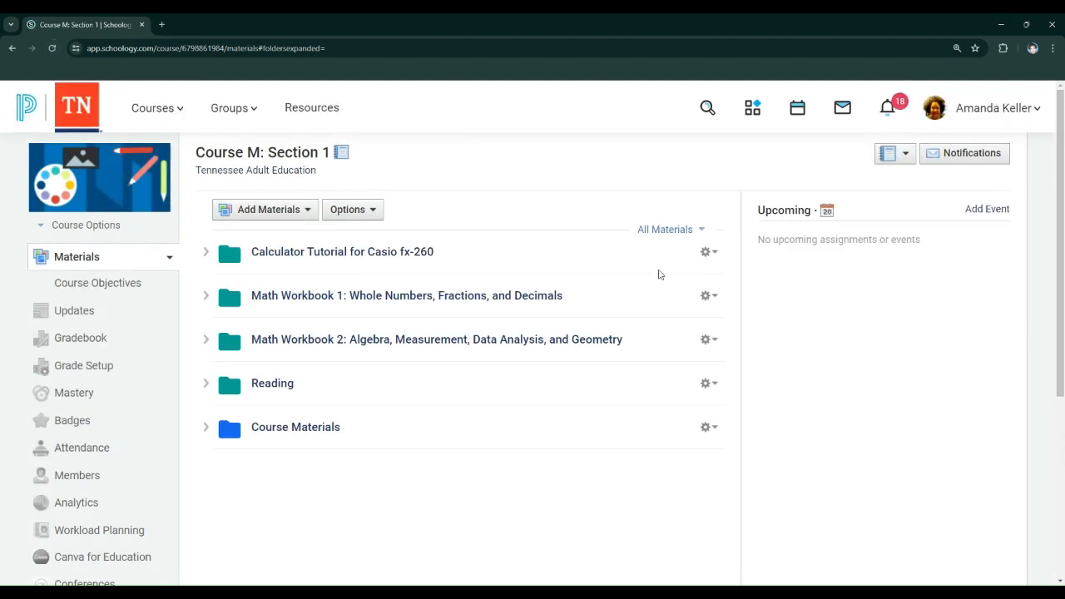
{"action": "left_click", "coordinate": [708, 383]}
{"action": "left_click", "coordinate": [752, 543]}
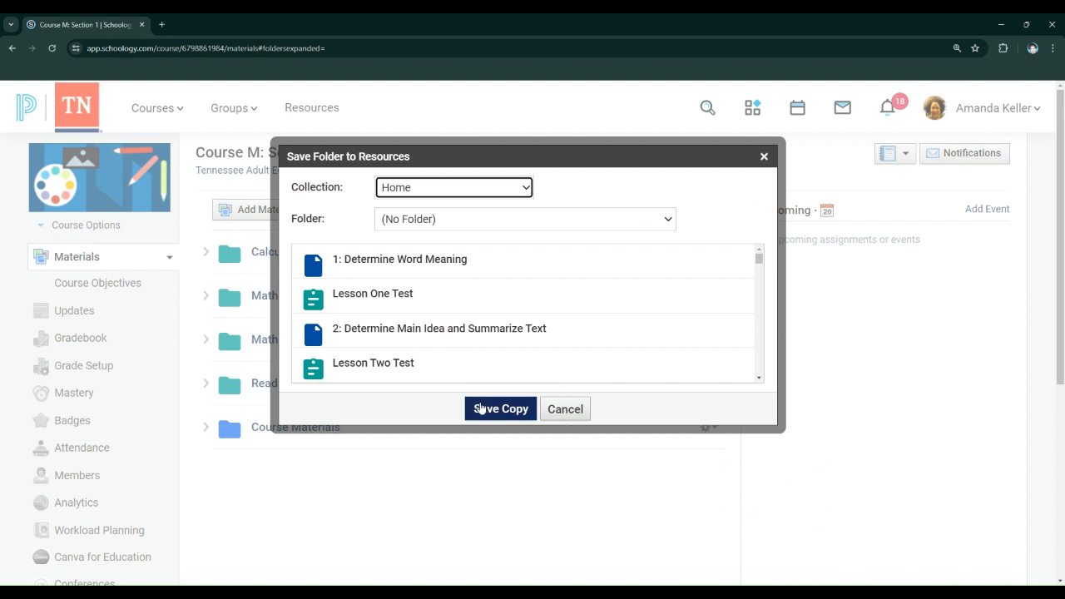
{"action": "left_click", "coordinate": [482, 408]}
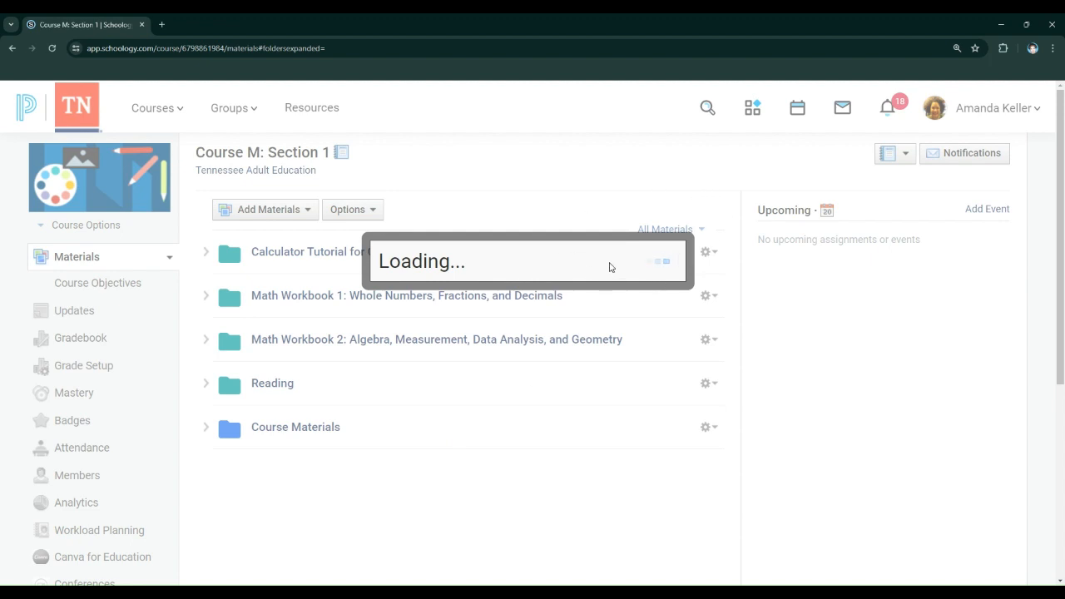
{"action": "left_click", "coordinate": [54, 48]}
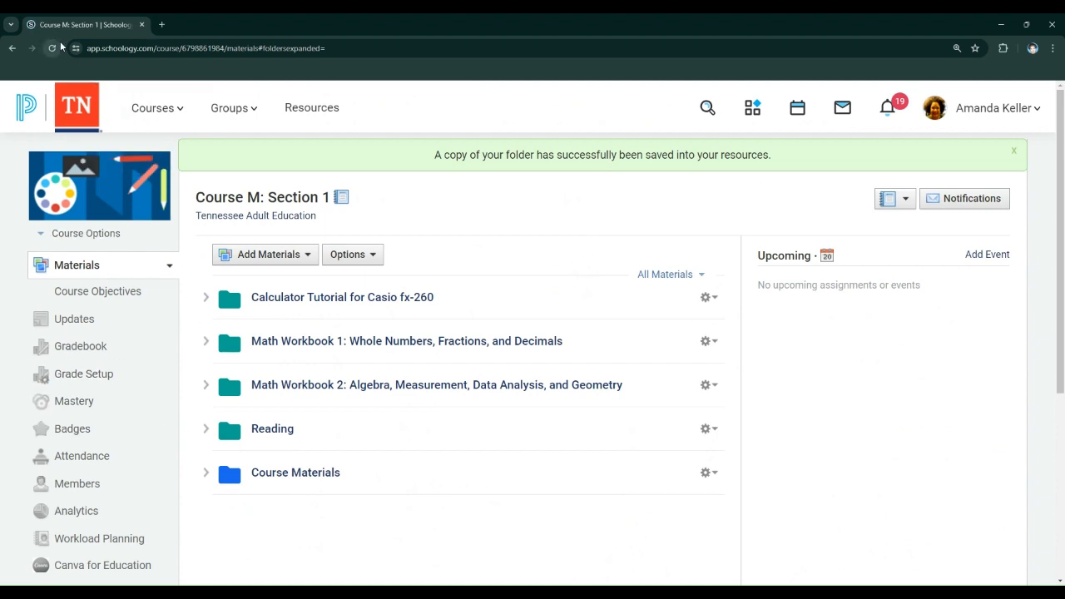
Delete the first of the two Reading folders from the Home collection in the personal resources
{"action": "left_click", "coordinate": [299, 111]}
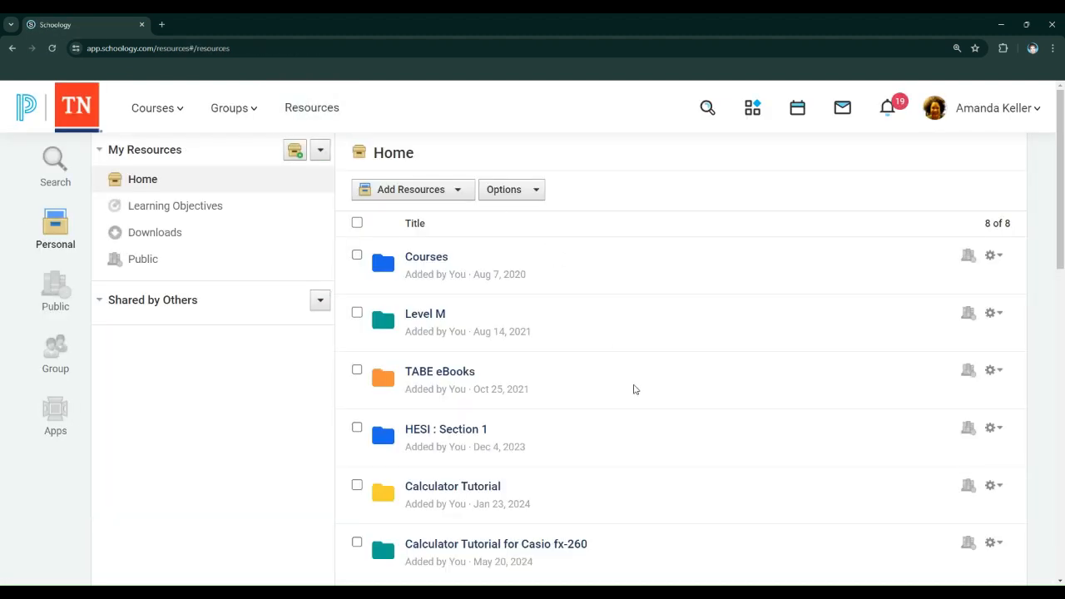
{"action": "scroll", "coordinate": [633, 389], "scroll_direction": "down", "scroll_amount": 5}
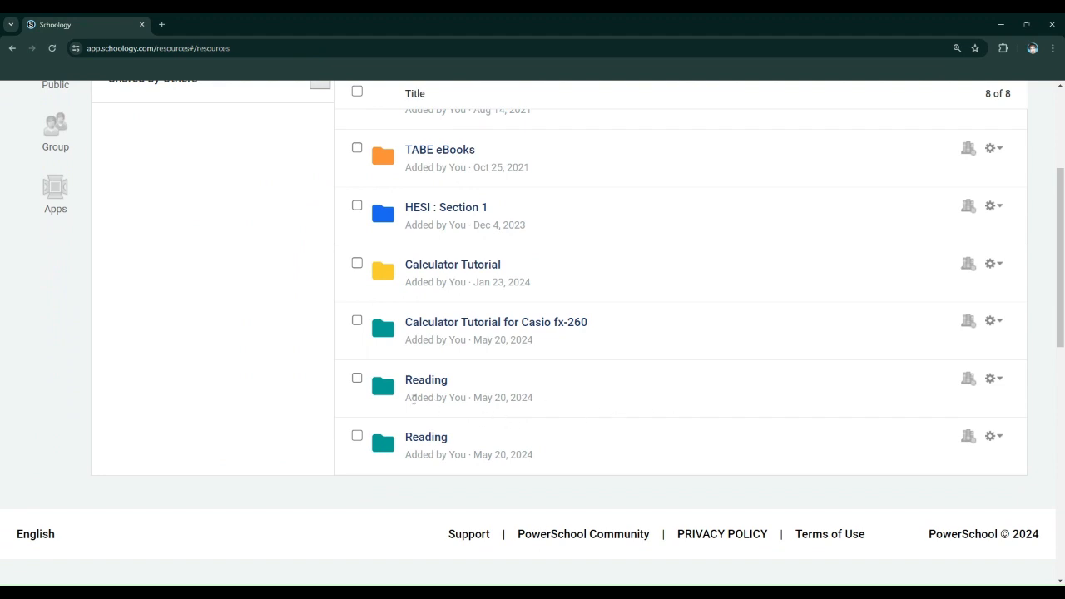
{"action": "left_click", "coordinate": [355, 379]}
{"action": "left_click", "coordinate": [998, 379]}
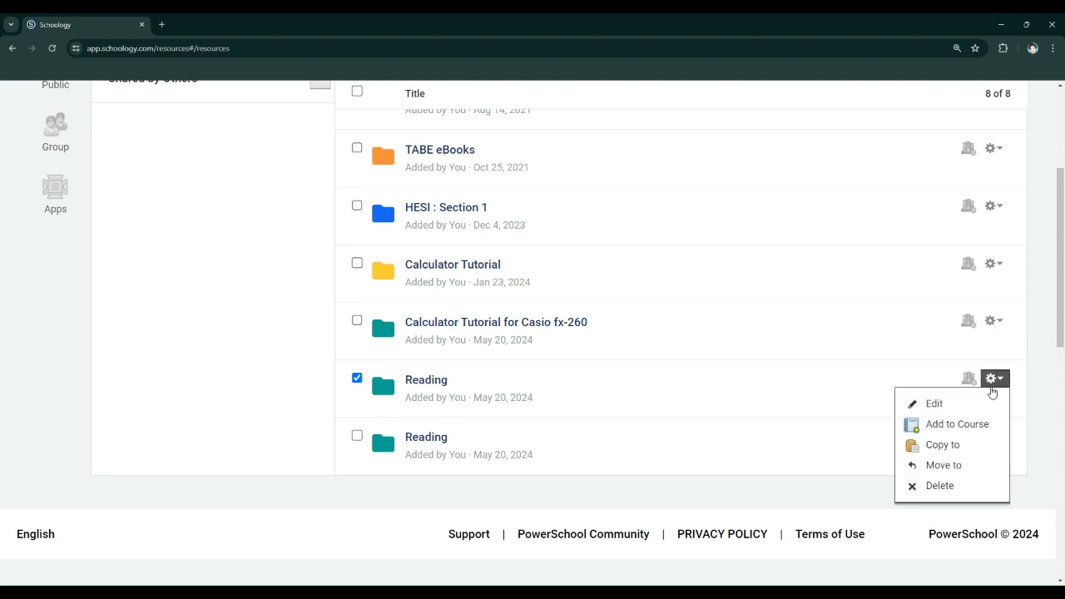
{"action": "left_click", "coordinate": [969, 486]}
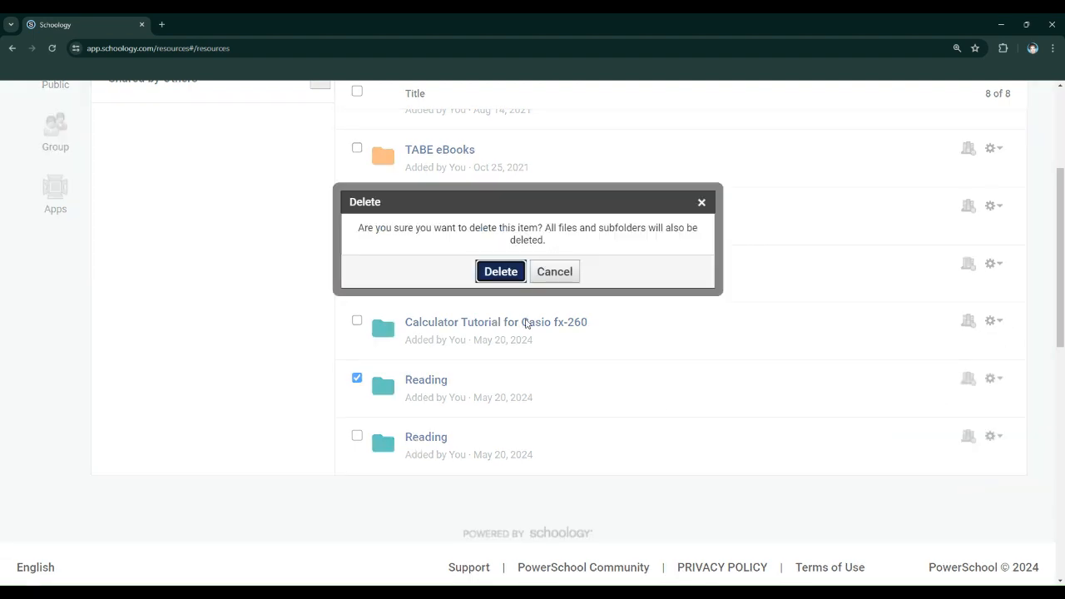
{"action": "left_click", "coordinate": [499, 271]}
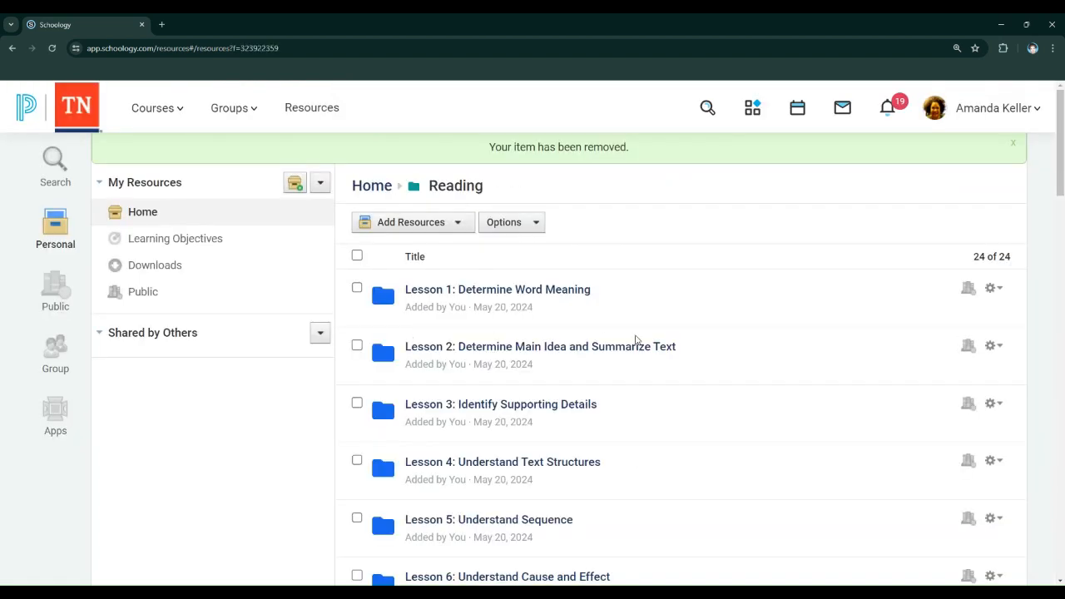
Examine the lesson folders inside the saved Reading folder and the contents of Unit One Review, returning to the Home collection
{"action": "scroll", "coordinate": [706, 293], "scroll_direction": "down", "scroll_amount": 1}
{"action": "scroll", "coordinate": [708, 294], "scroll_direction": "down", "scroll_amount": 4}
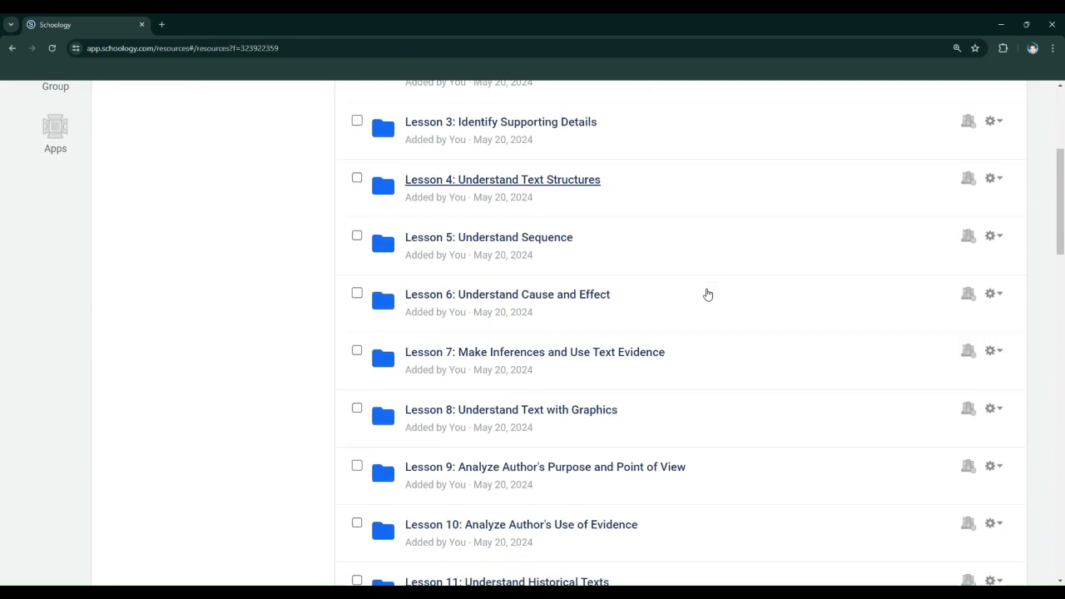
{"action": "scroll", "coordinate": [599, 408], "scroll_direction": "down", "scroll_amount": 2}
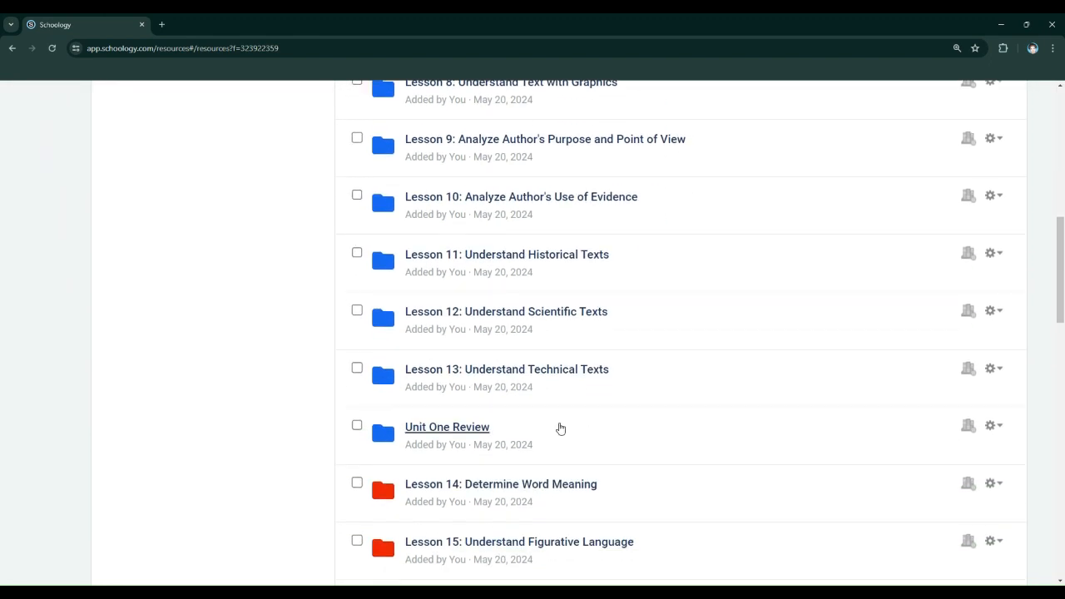
{"action": "left_click", "coordinate": [460, 430]}
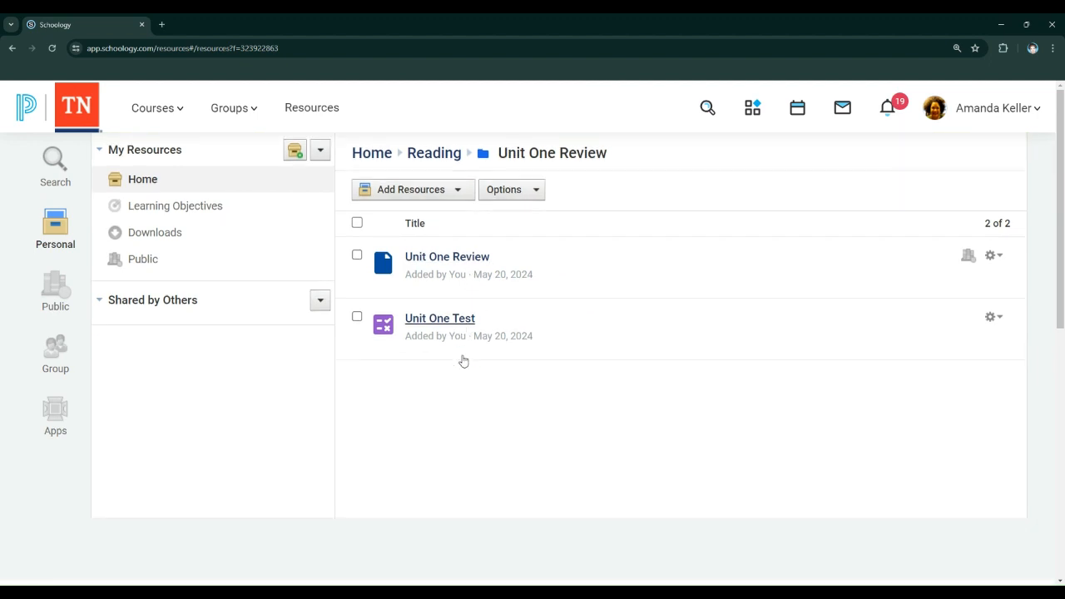
{"action": "left_click", "coordinate": [14, 48]}
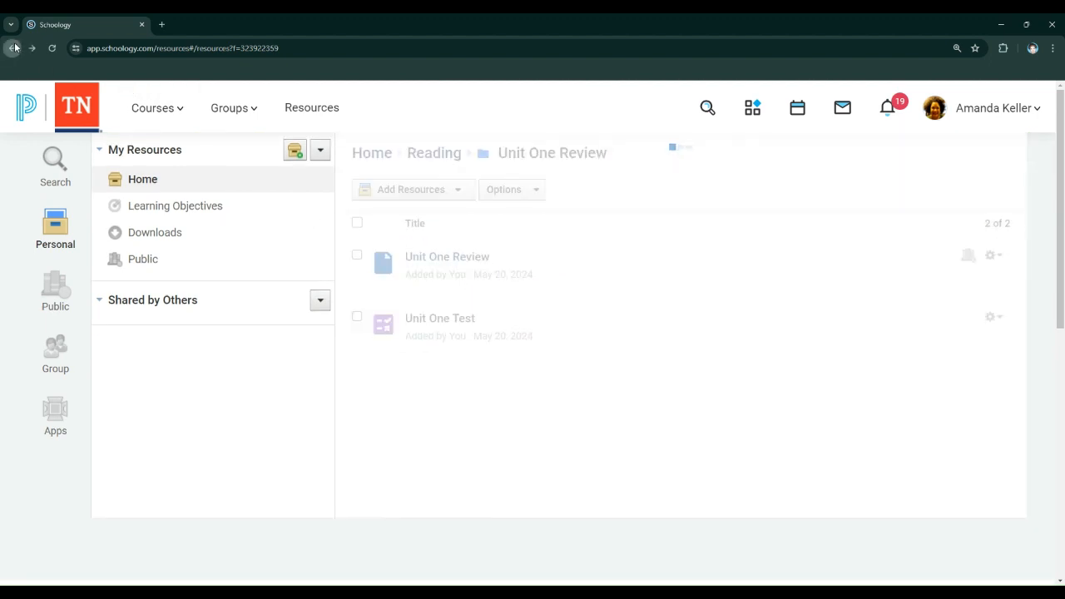
{"action": "left_click", "coordinate": [14, 47]}
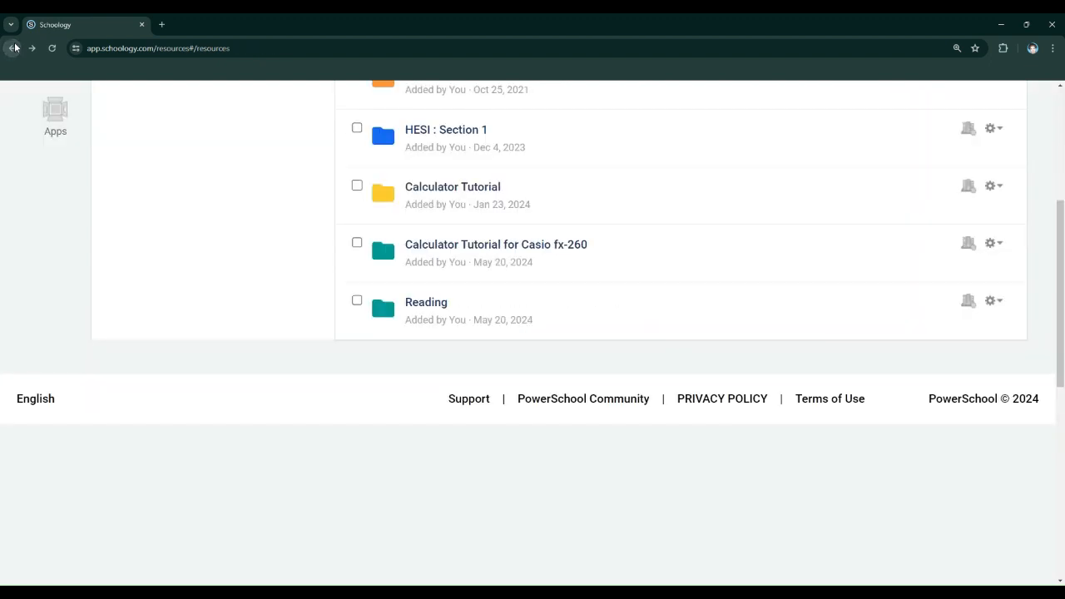
Go back to the materials of Course M, Section 1 through the course list and reload the page so it displays properly
{"action": "scroll", "coordinate": [701, 332], "scroll_direction": "up", "scroll_amount": 4}
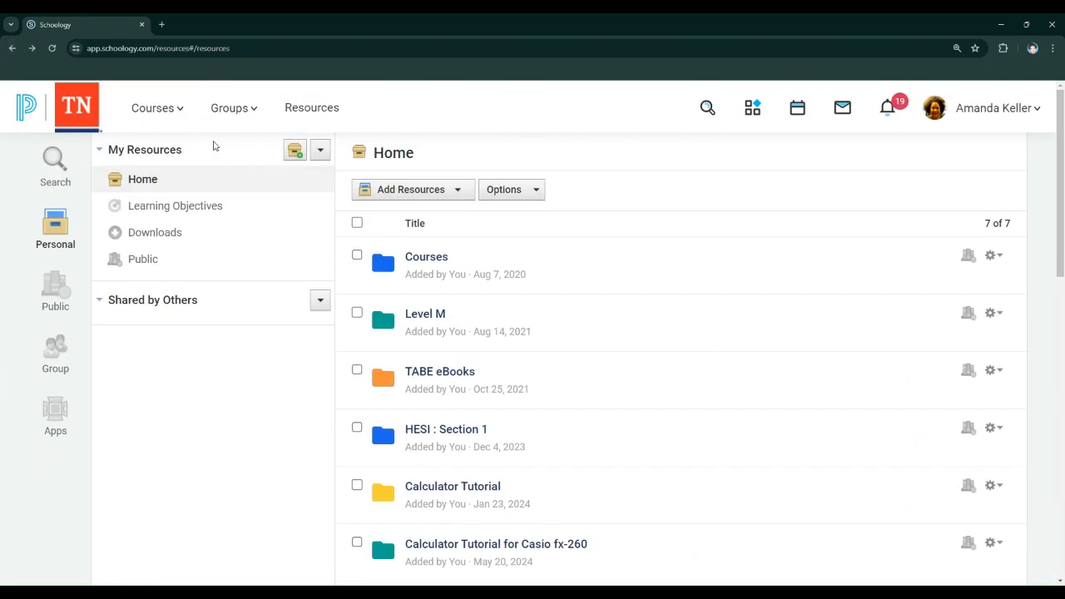
{"action": "left_click", "coordinate": [148, 120]}
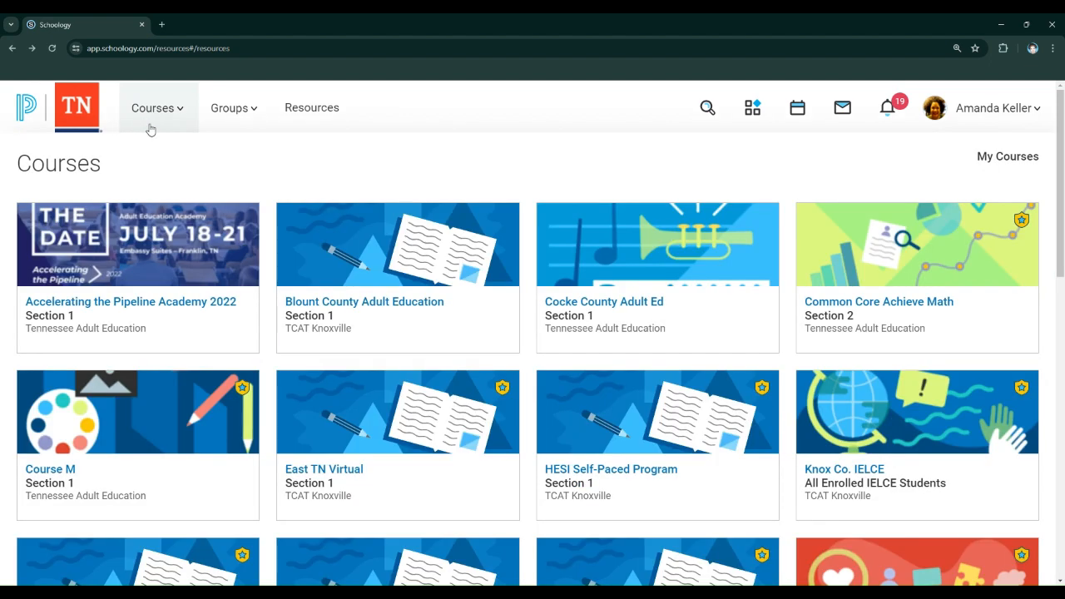
{"action": "left_click", "coordinate": [170, 415]}
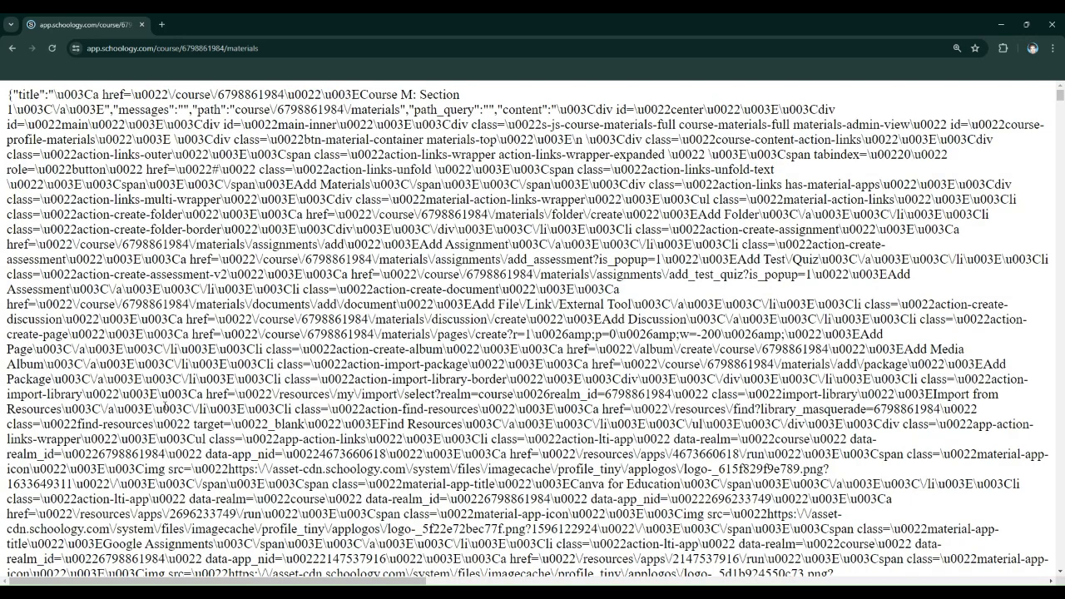
{"action": "left_click", "coordinate": [52, 48]}
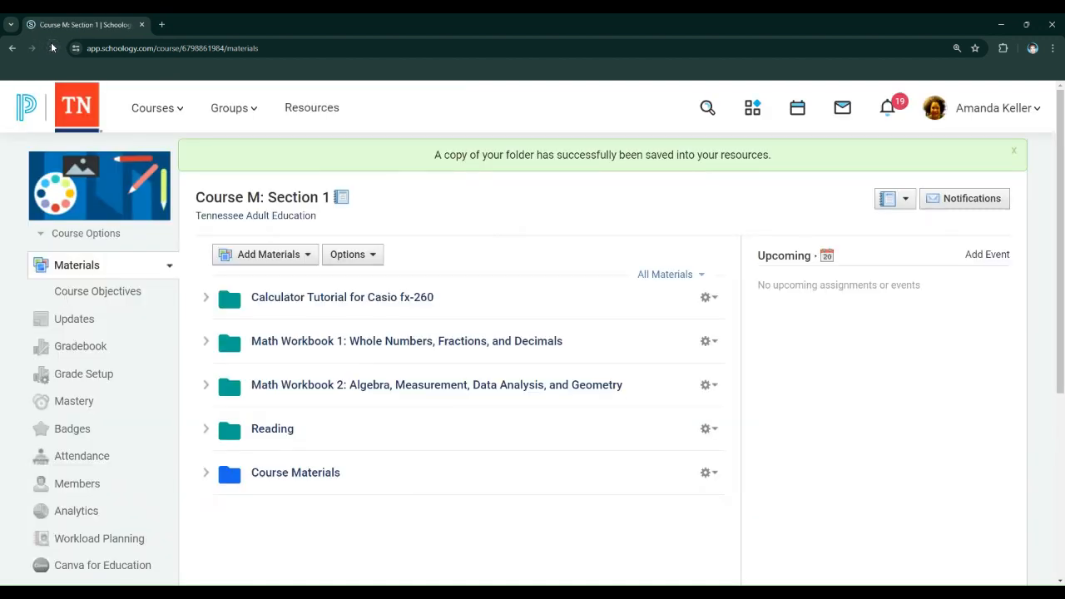
View Course M's attendance page, checking the course switcher and the student selection for printing without printing anything
{"action": "left_click", "coordinate": [94, 459]}
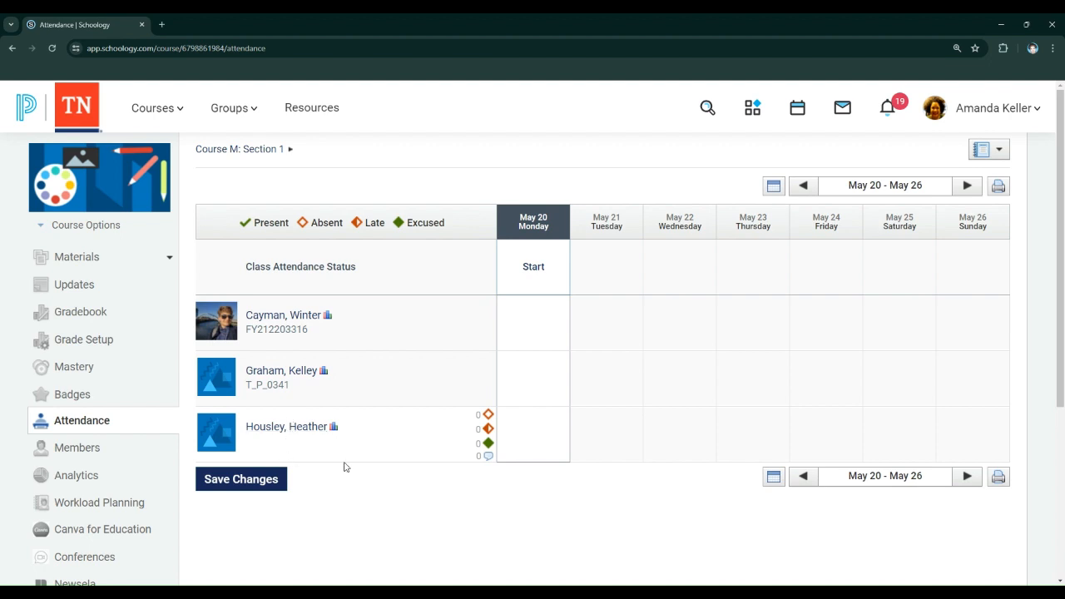
{"action": "left_click", "coordinate": [891, 450]}
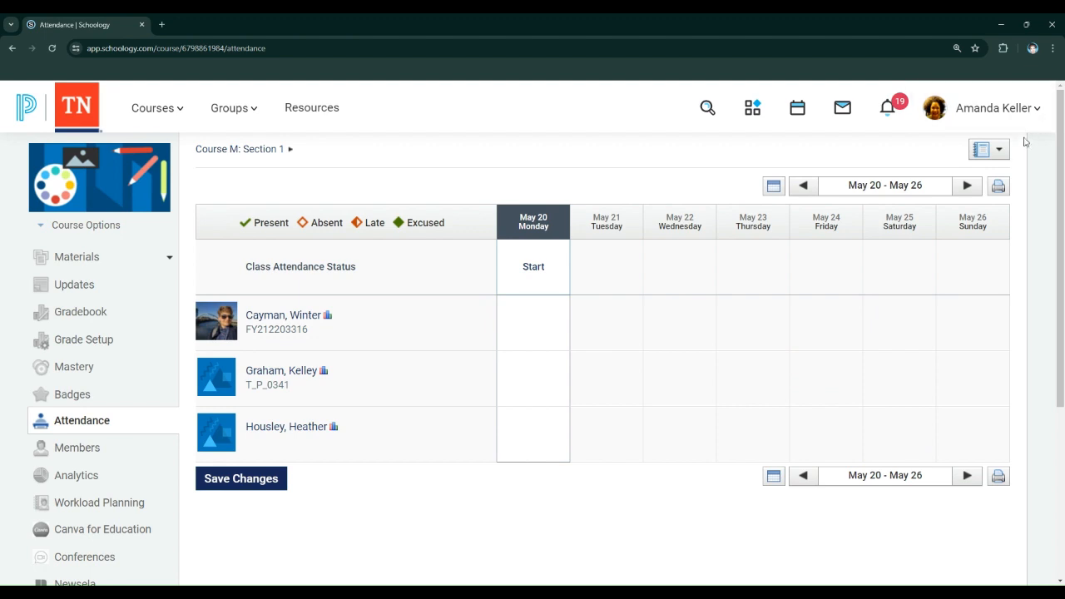
{"action": "left_click", "coordinate": [1003, 153]}
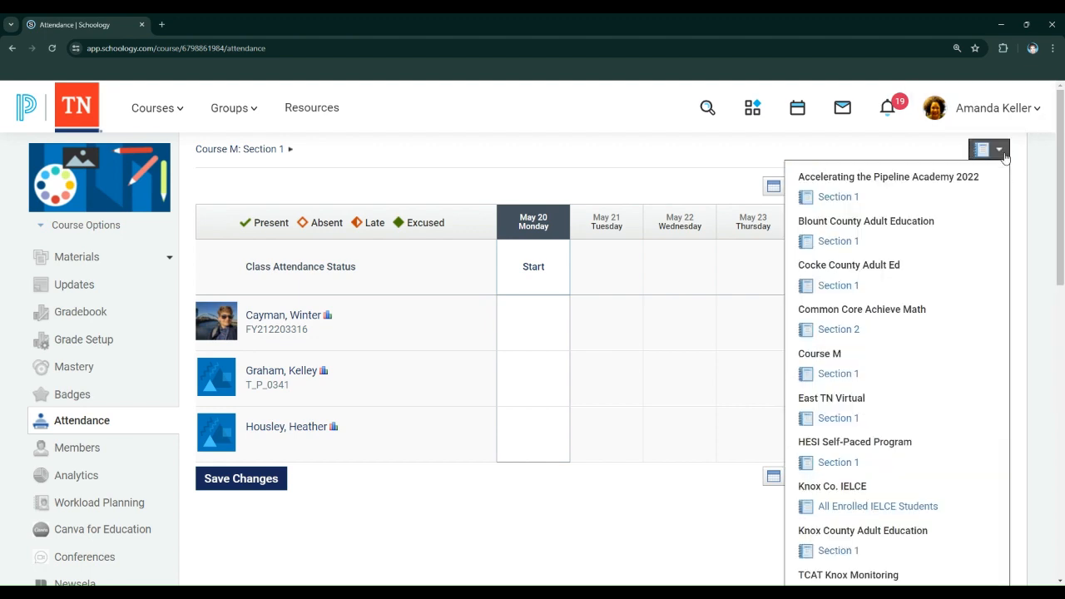
{"action": "left_click", "coordinate": [1028, 159]}
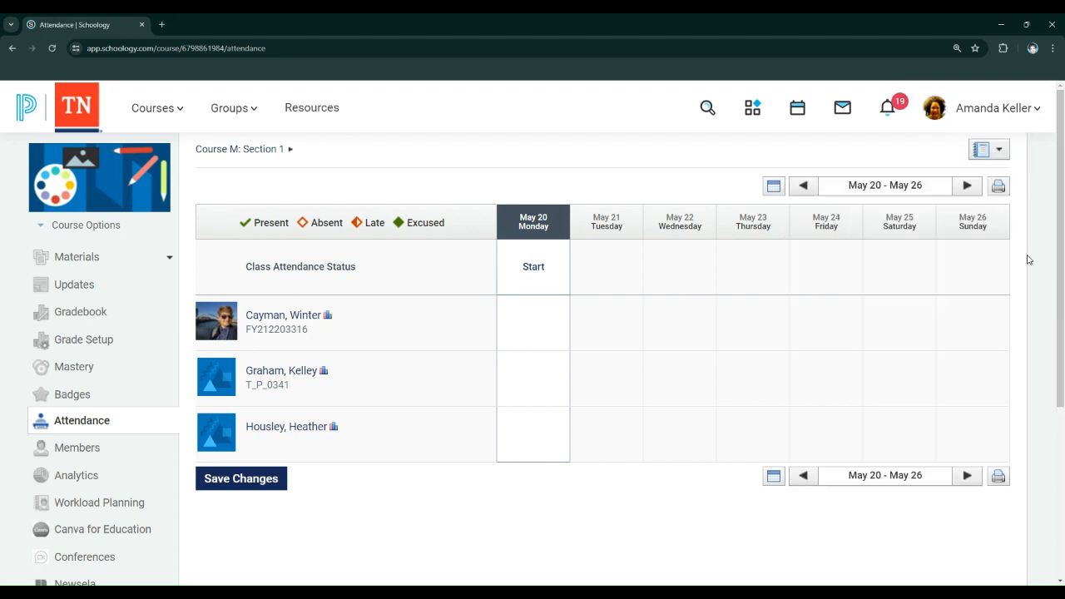
{"action": "left_click", "coordinate": [999, 478]}
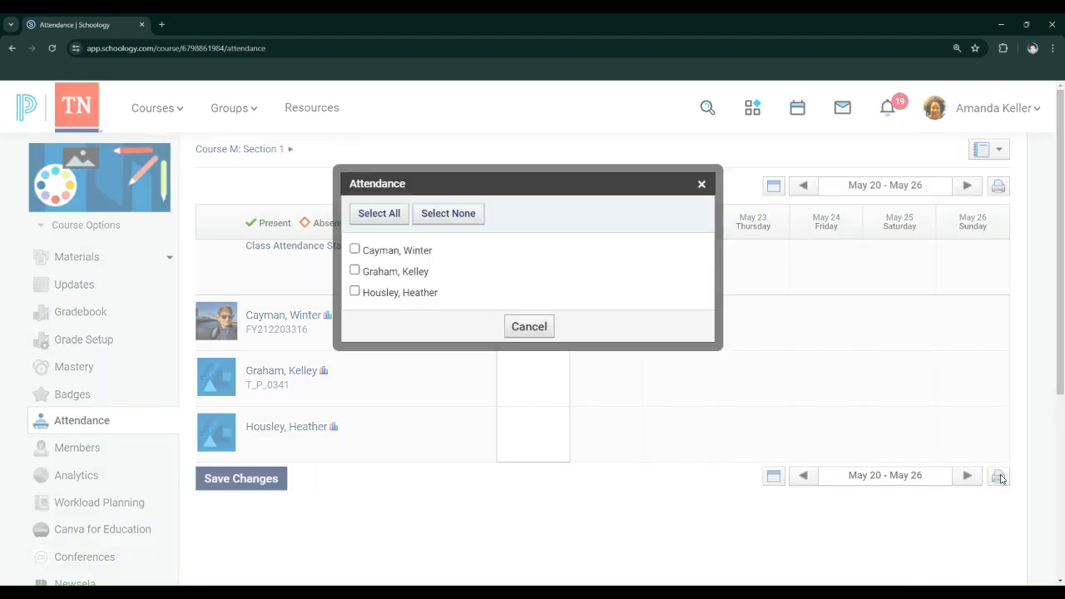
{"action": "left_click", "coordinate": [514, 327]}
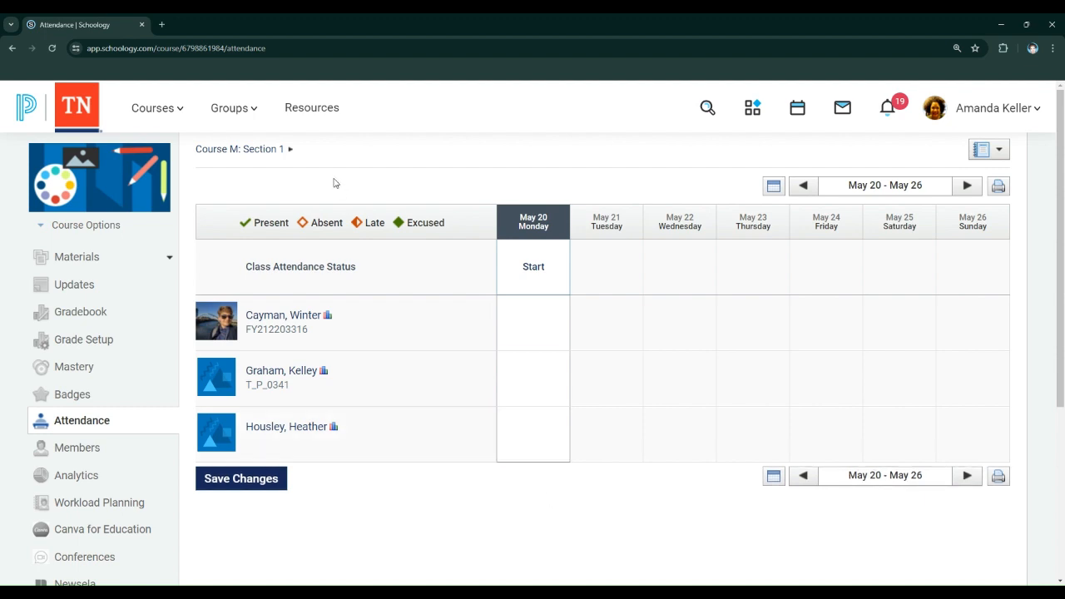
Look at the gradebook and Conferences pages of Course M and return to the course materials
{"action": "left_click", "coordinate": [71, 317]}
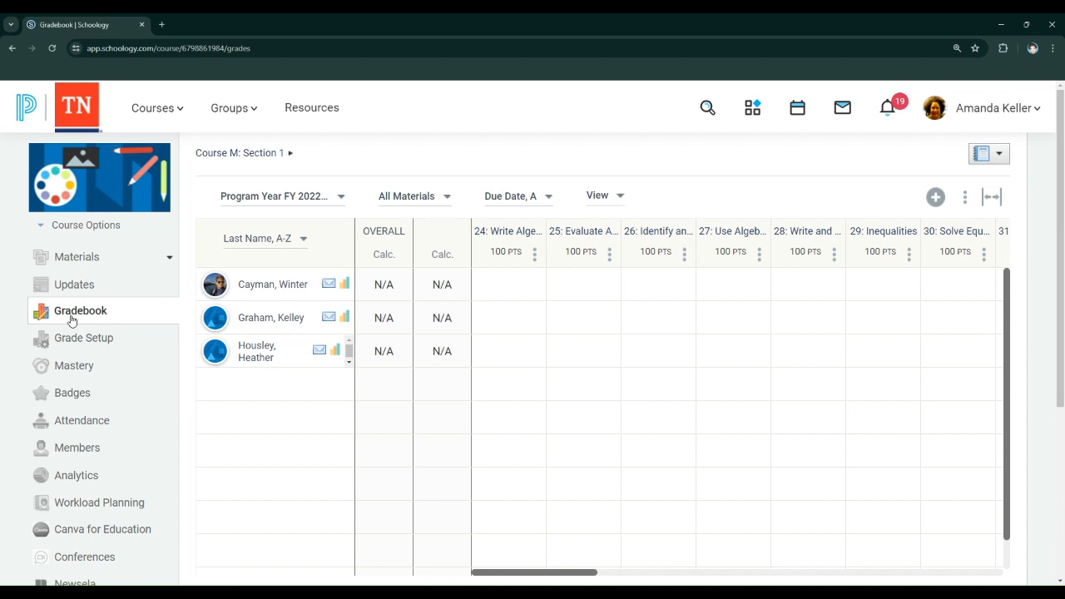
{"action": "left_click", "coordinate": [86, 557]}
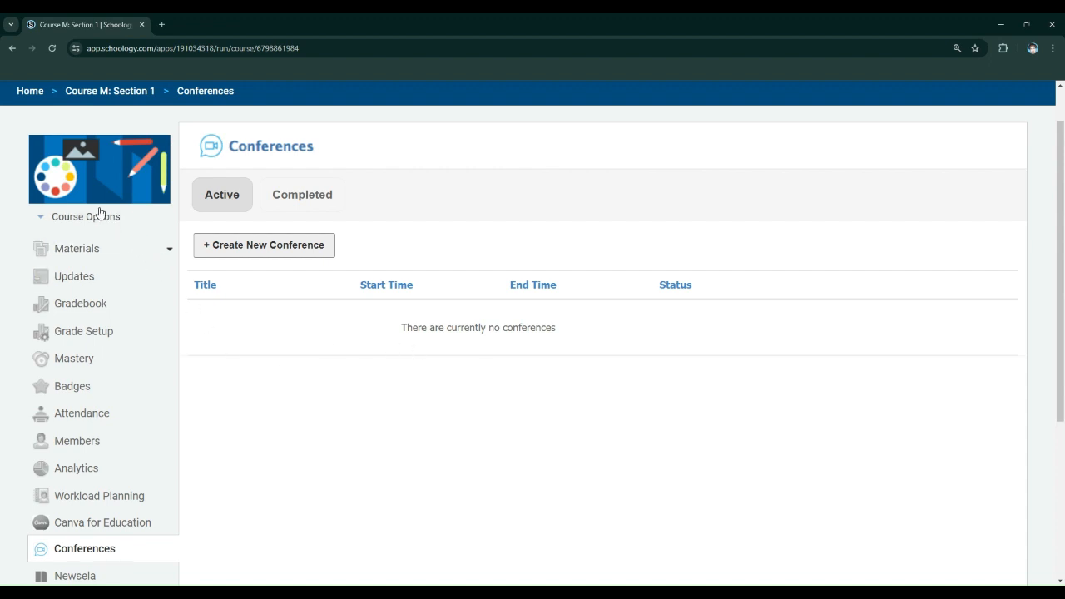
{"action": "left_click", "coordinate": [85, 256]}
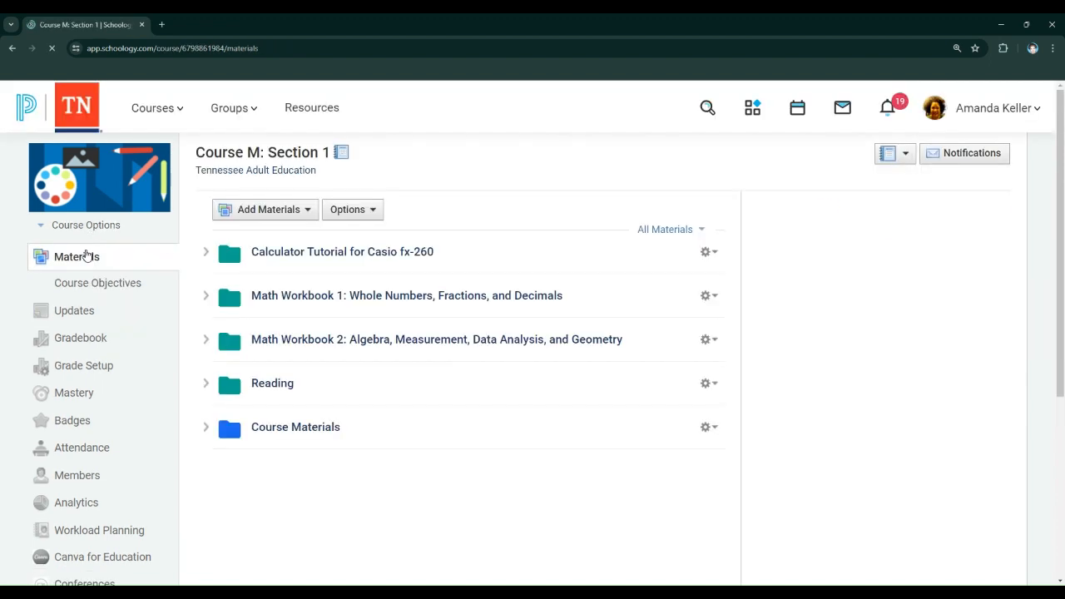